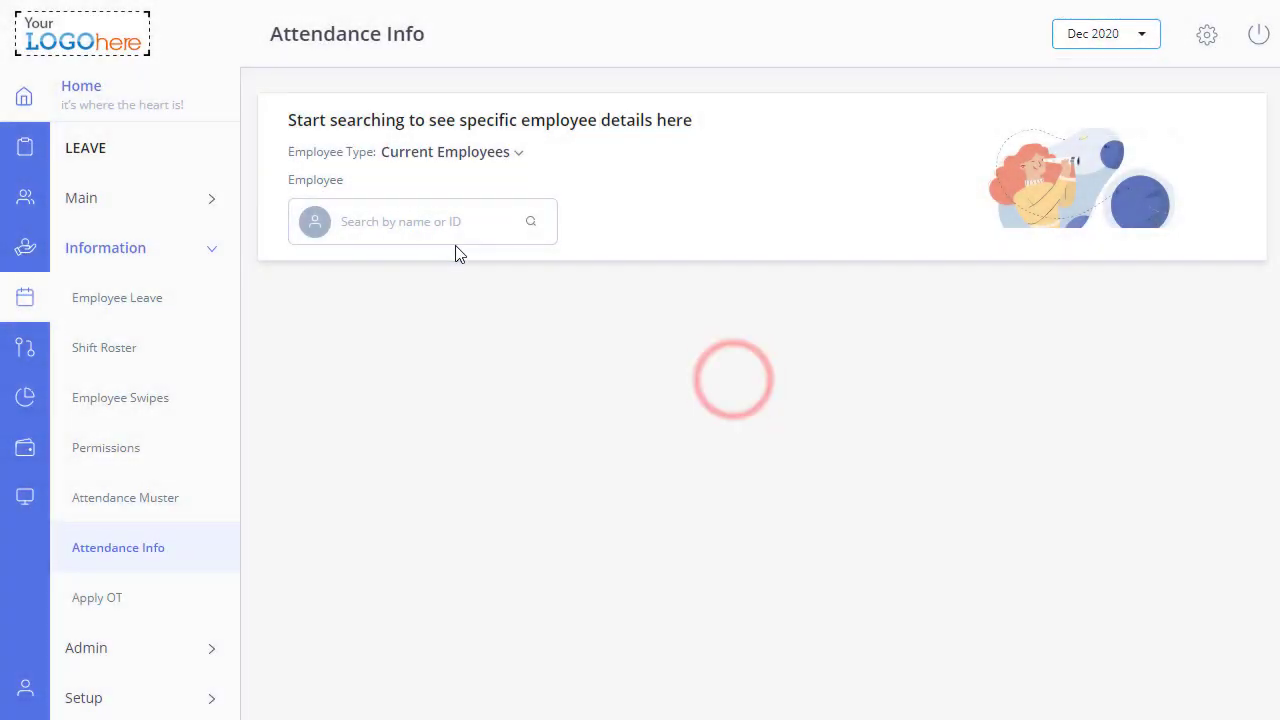
Search for the employee by ID and load their attendance calendar
left_click(421, 222)
type("5002")
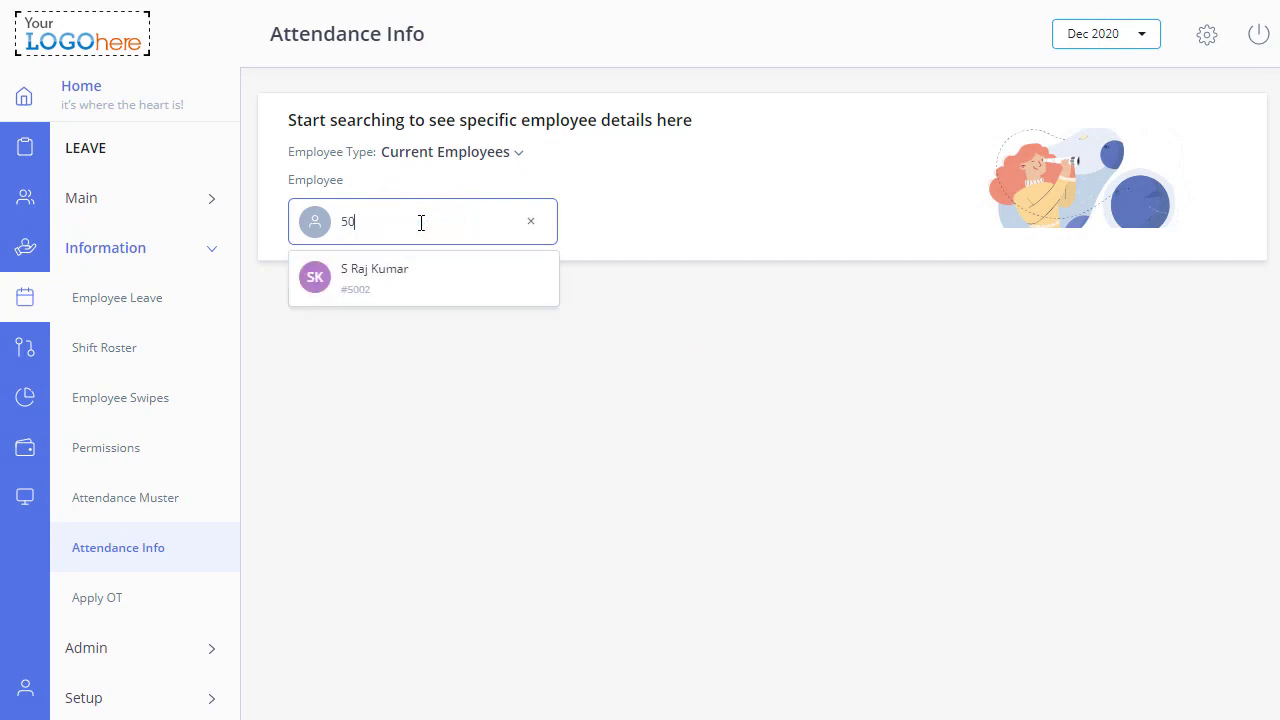
left_click(409, 277)
scroll(838, 228, "down", 2)
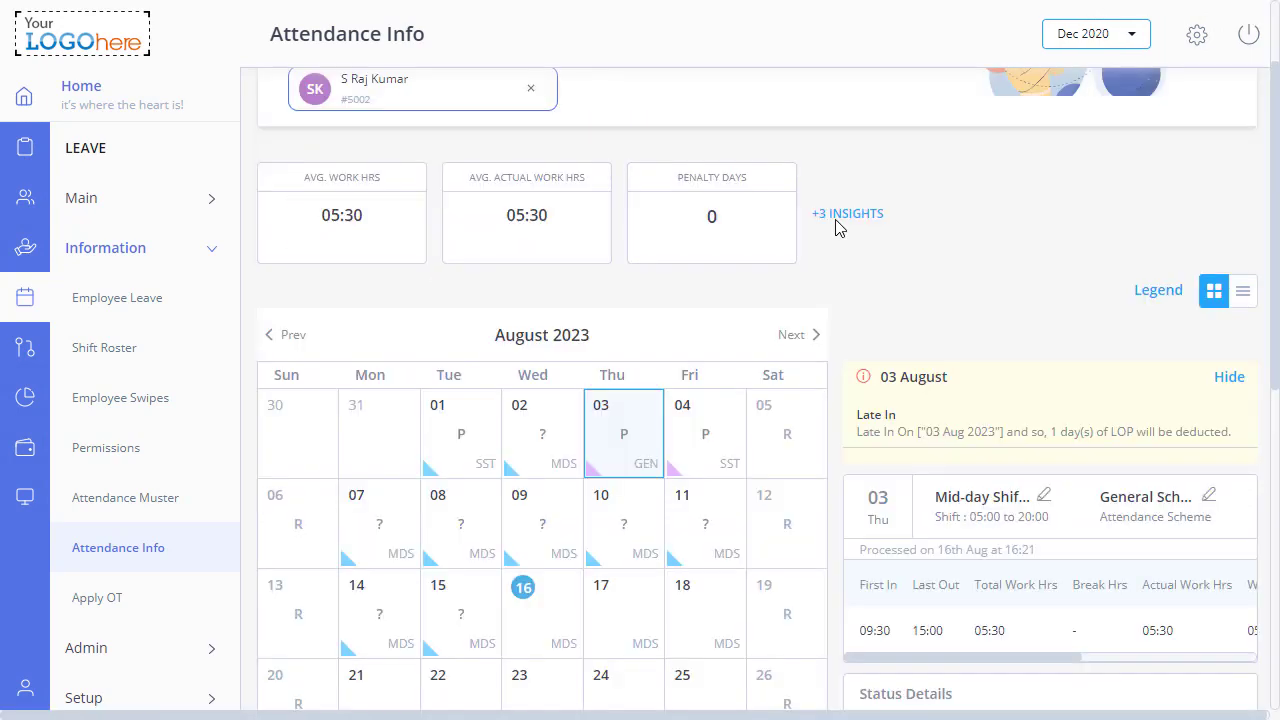
View the employee's 1–15 Aug 2023 insights for the split-shift days
left_click(836, 218)
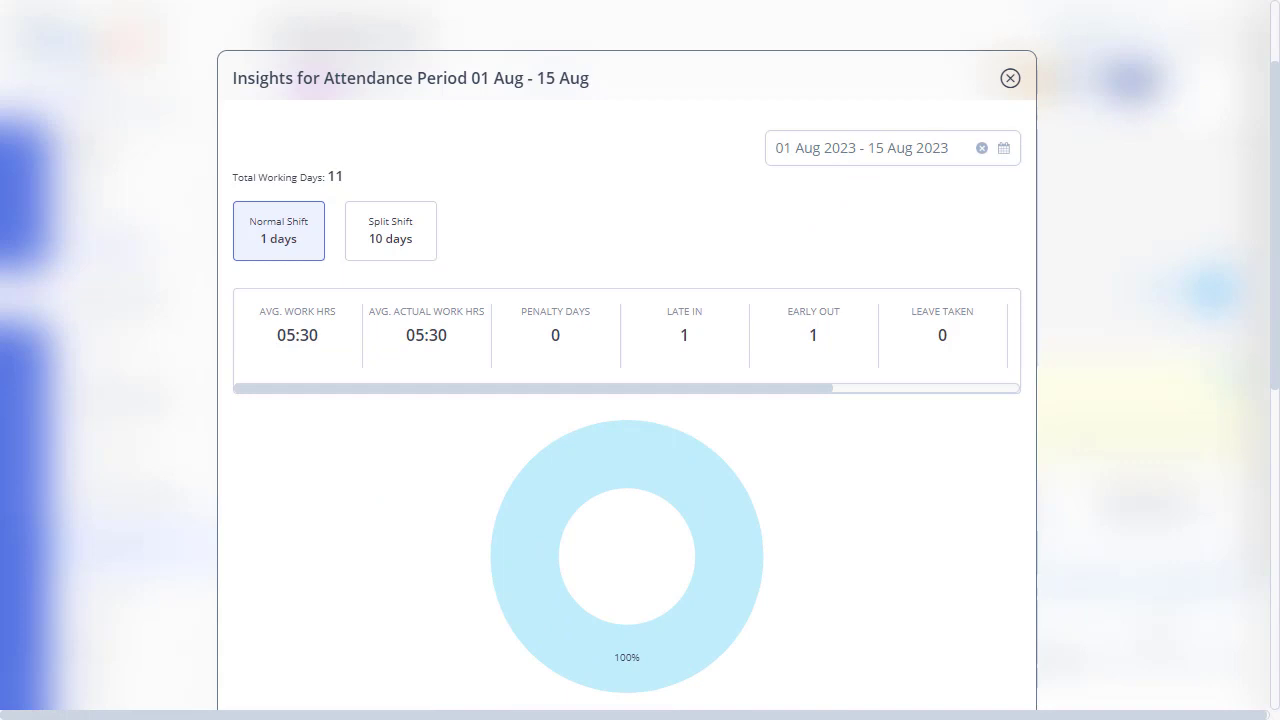
left_click(995, 148)
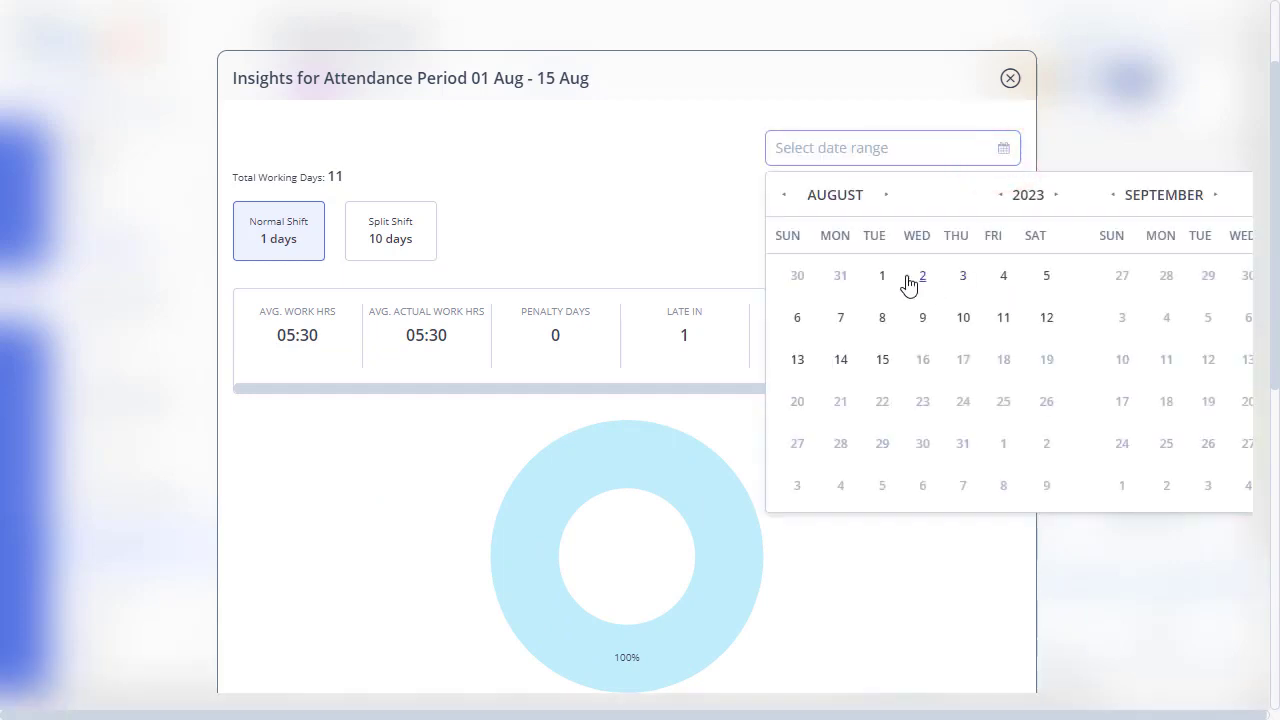
left_click(882, 276)
left_click(882, 359)
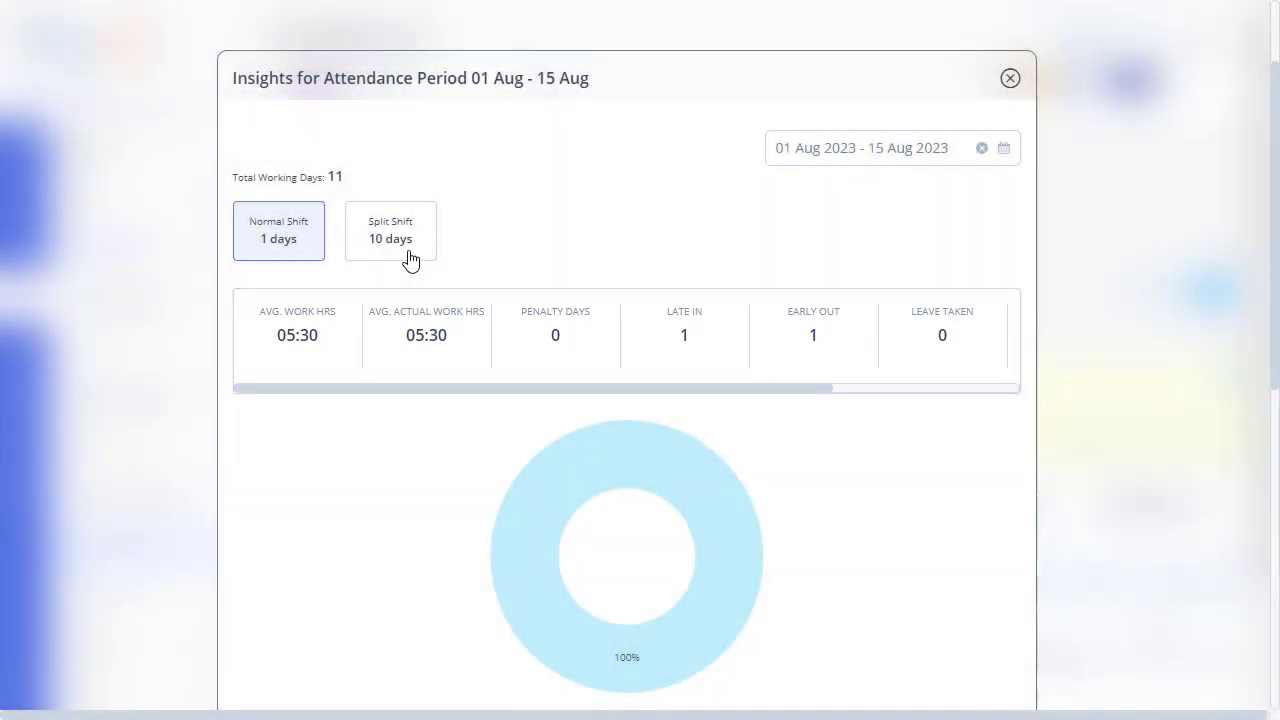
left_click(401, 244)
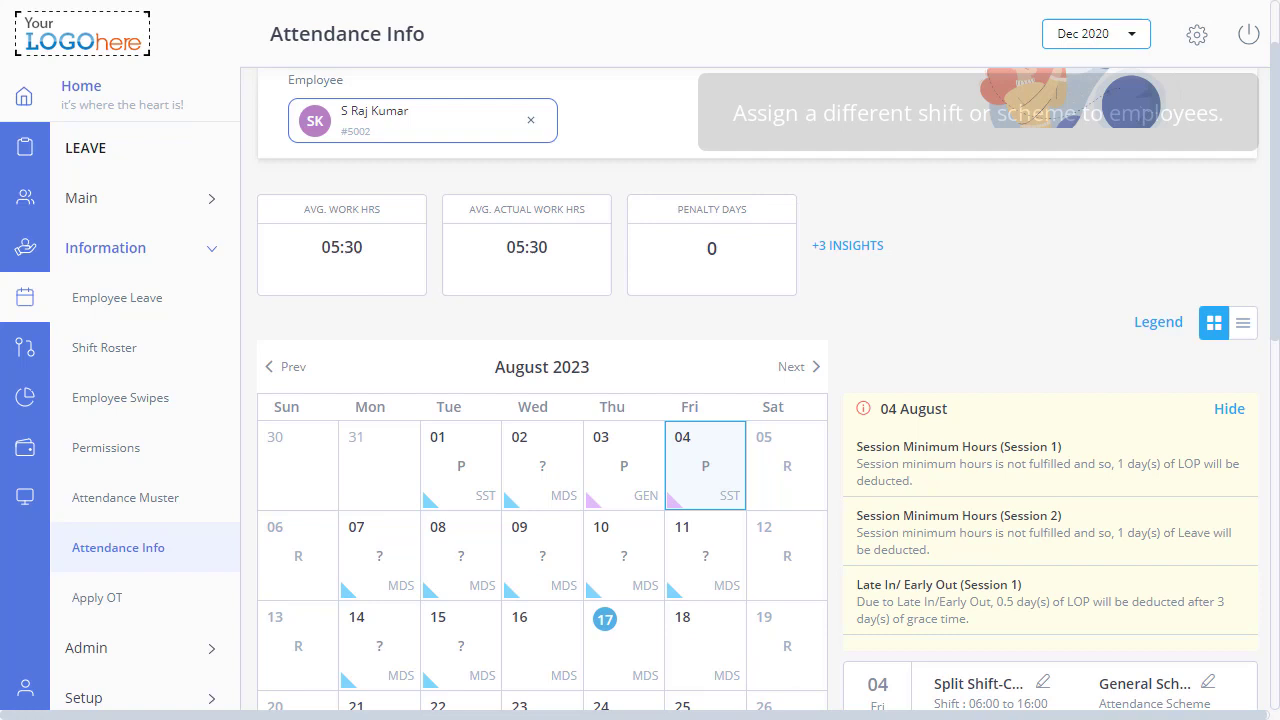
Make 04 August a Regular Day on Split Shift-construction Workers 2, saving General Scheme from 2023-08-04
scroll(1048, 590, "down", 1)
left_click(1048, 590)
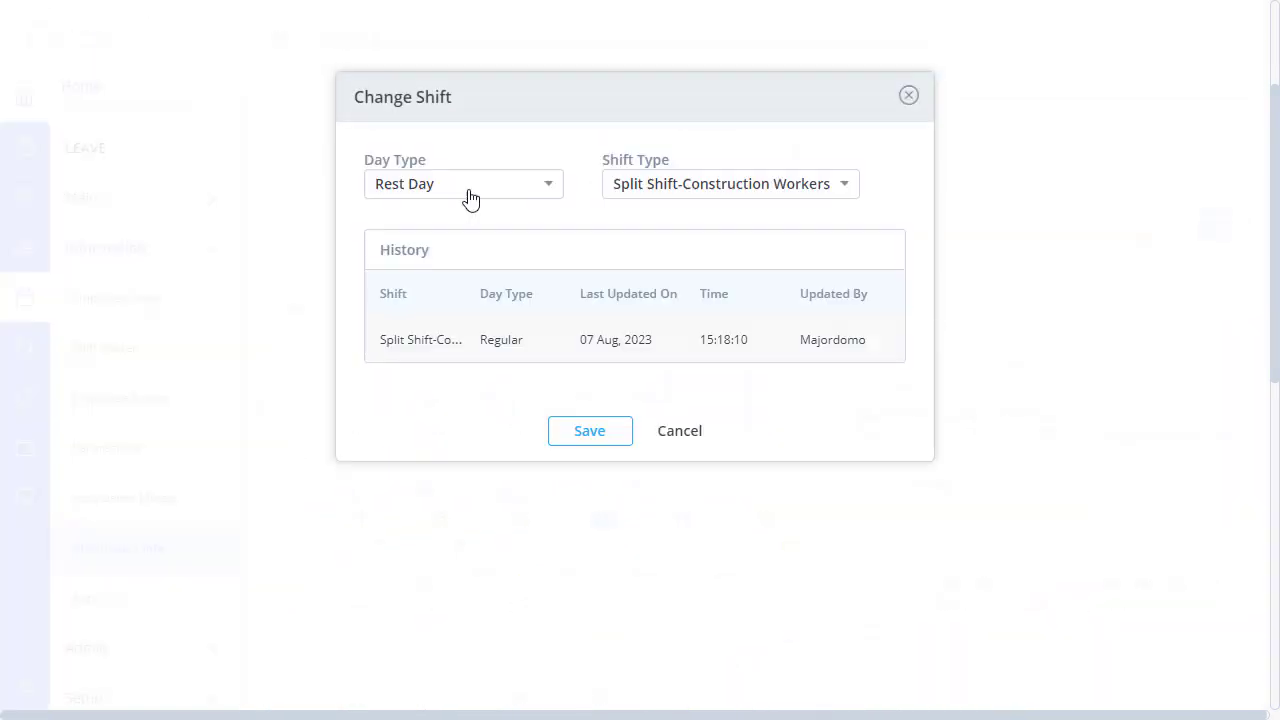
left_click(469, 195)
left_click(445, 227)
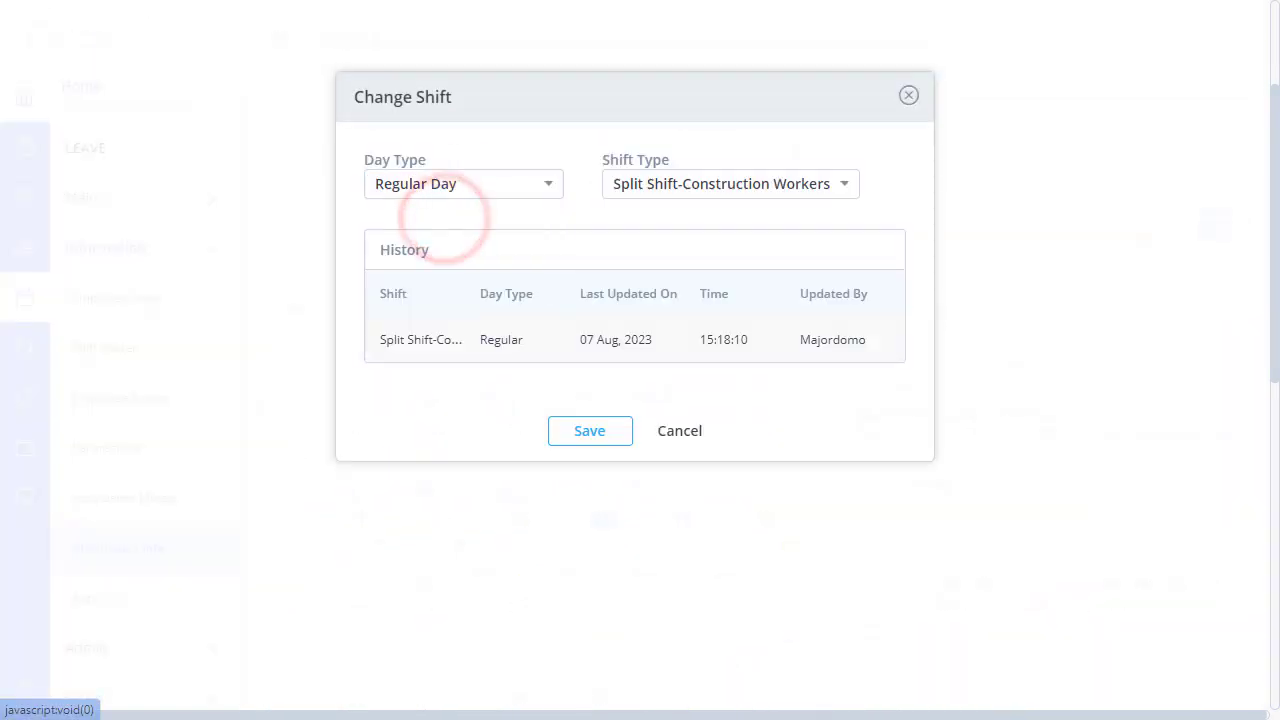
left_click(777, 197)
left_click(814, 226)
left_click(597, 433)
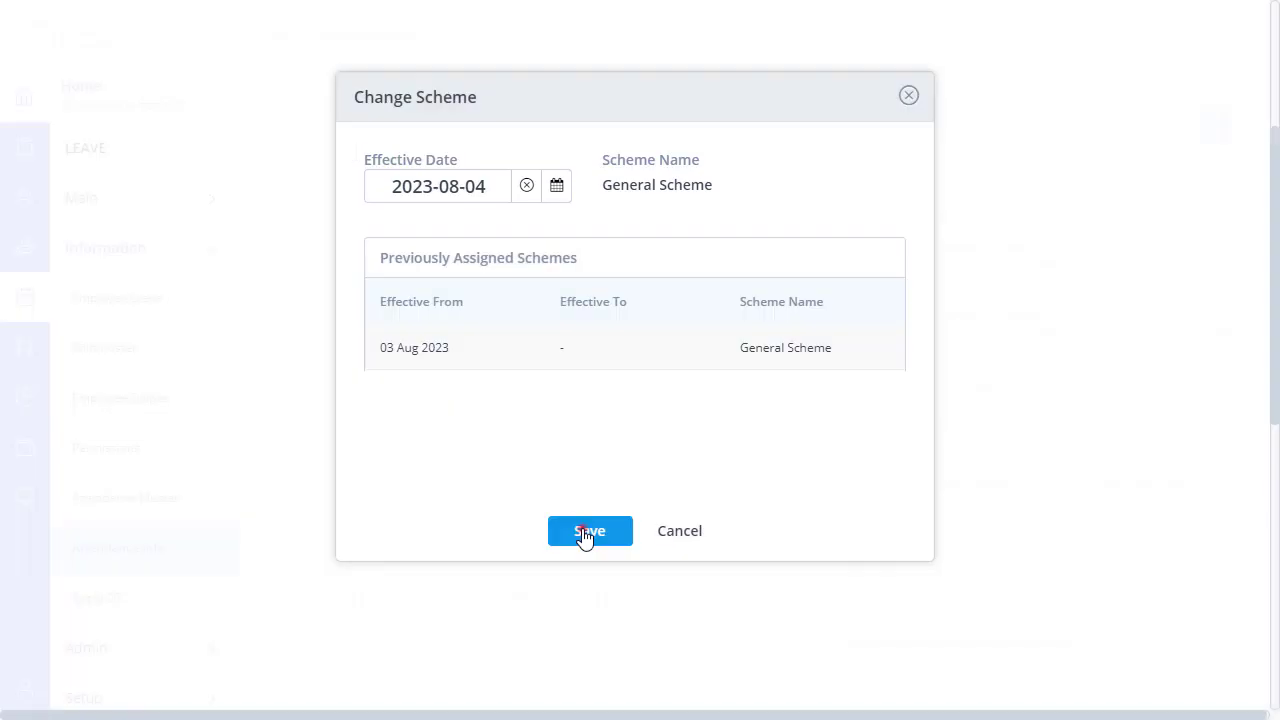
left_click(589, 532)
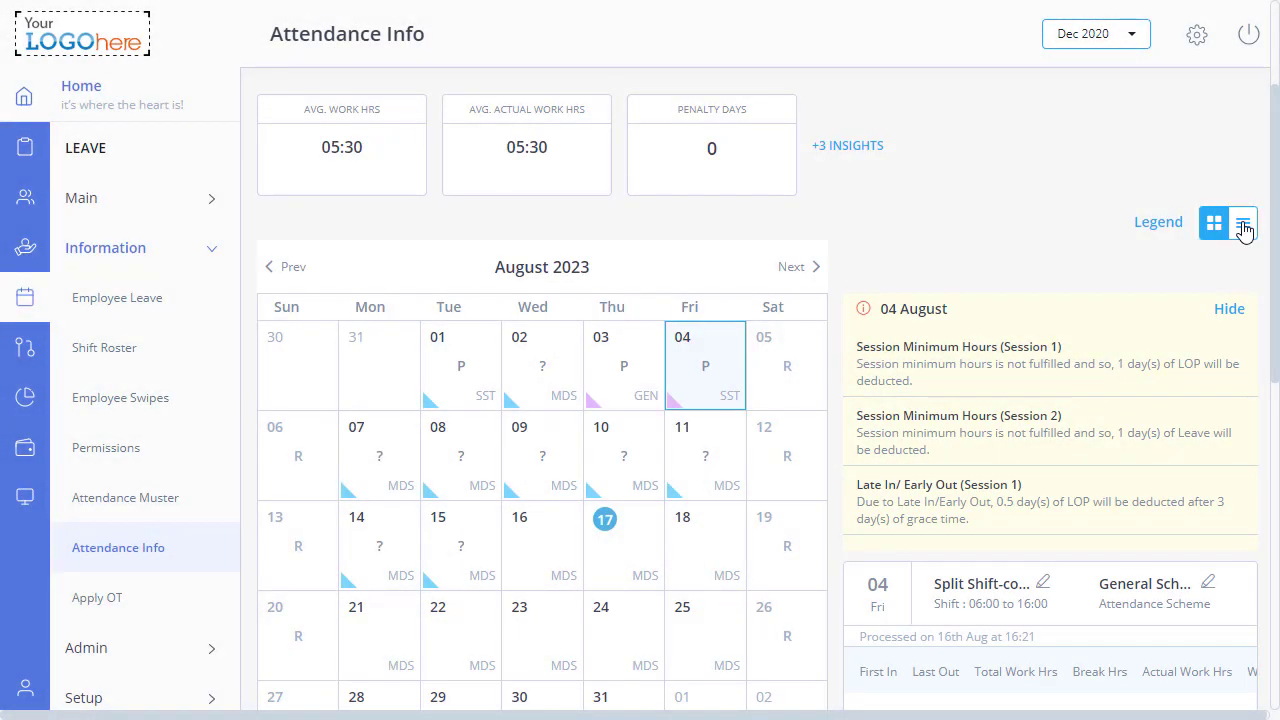
Show July 2023 attendance as a day list and check 03 Jul swipe and permission details
left_click(1243, 222)
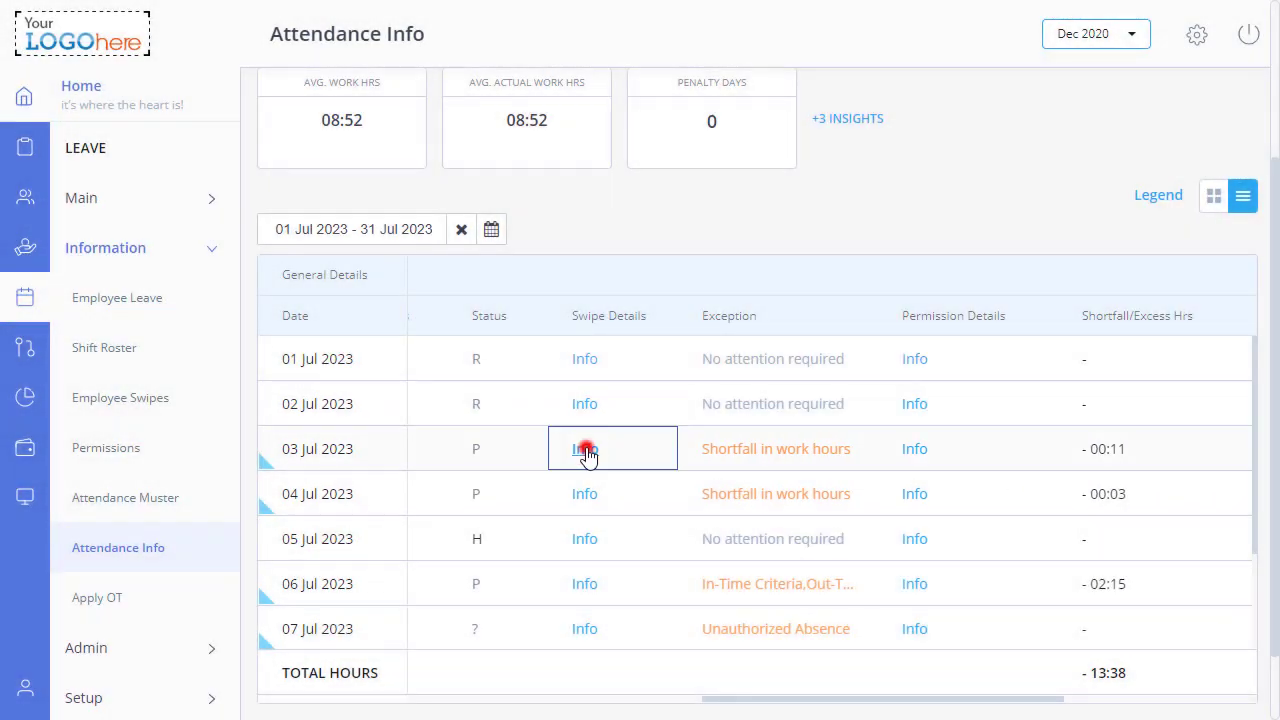
left_click(585, 450)
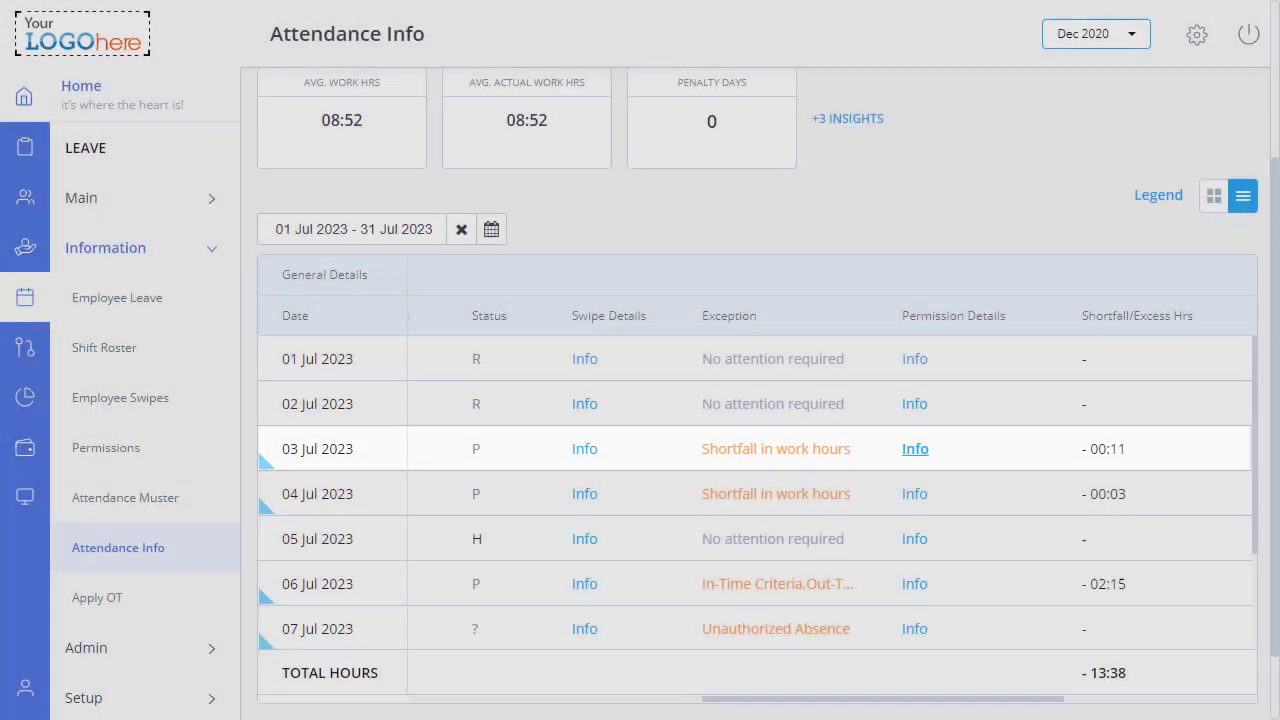
left_click(915, 451)
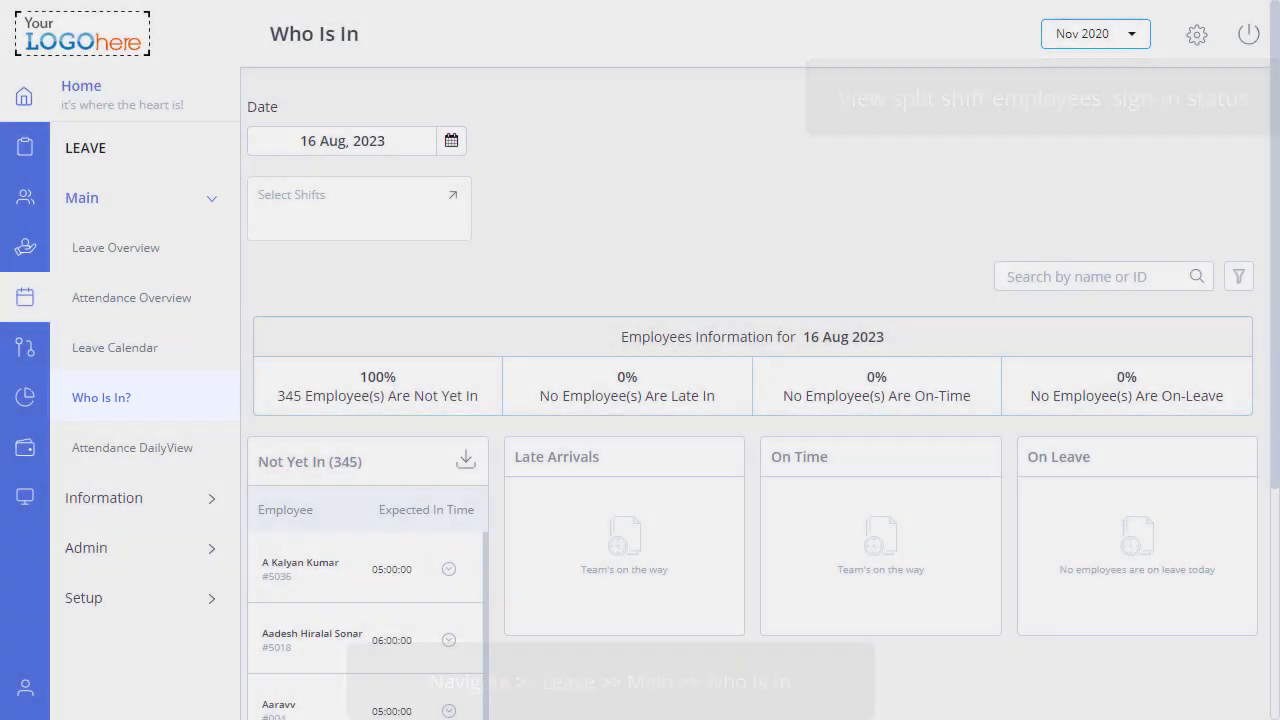
Set the Who Is In date to 01 Aug 2023
left_click(451, 140)
left_click(313, 258)
scroll(640, 400, "down", 2)
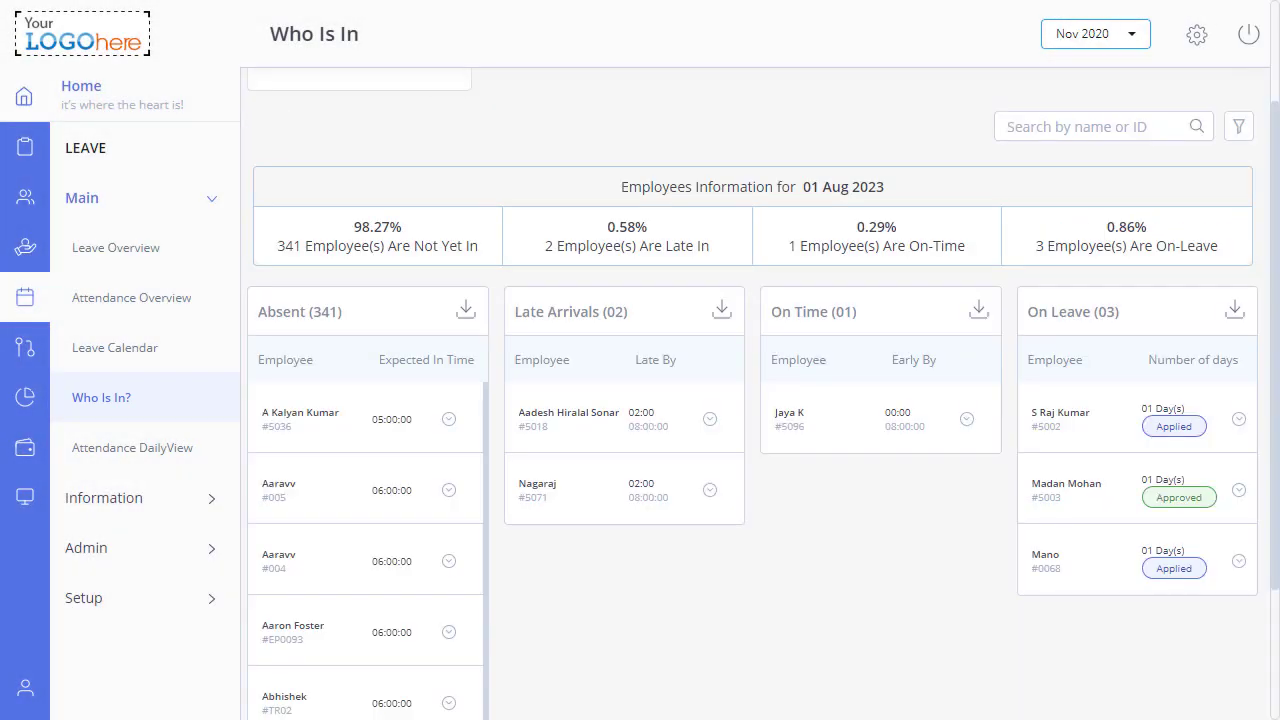
scroll(640, 400, "up", 2)
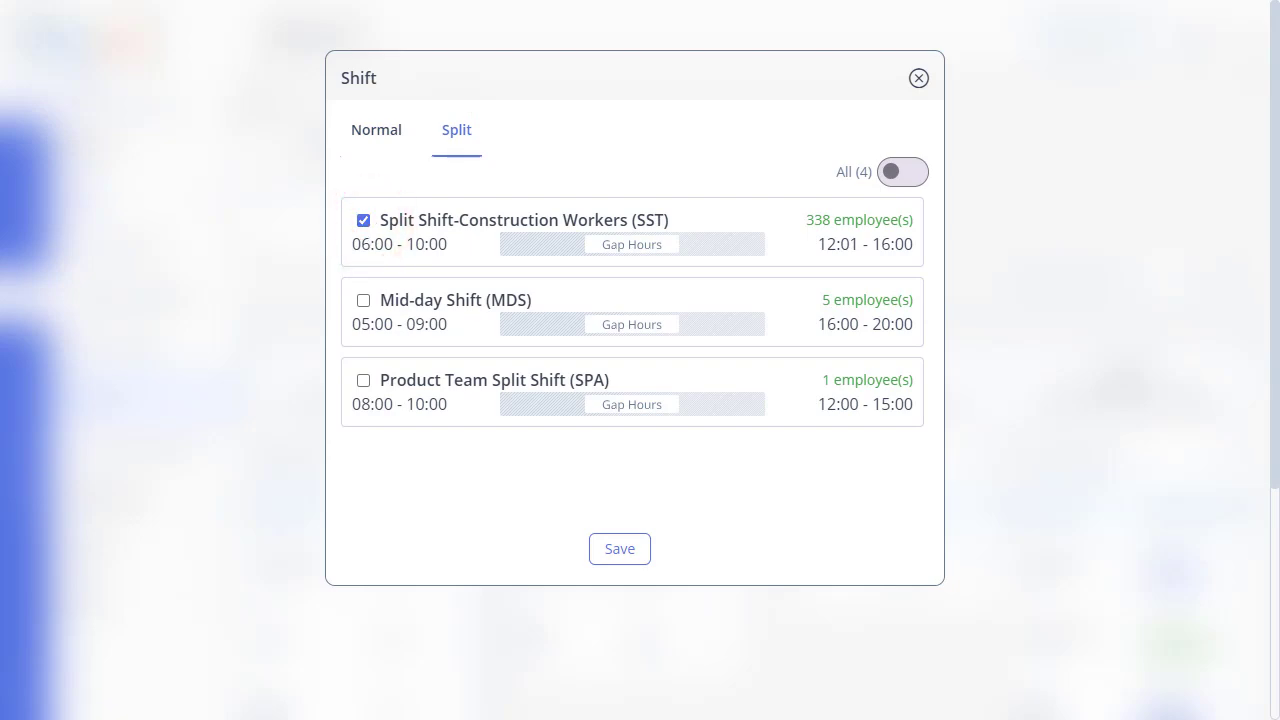
Apply the SST shift filter, view Session 2 sign-ins, and expand an on-leave employee's Plant Shut Down leave
left_click(607, 550)
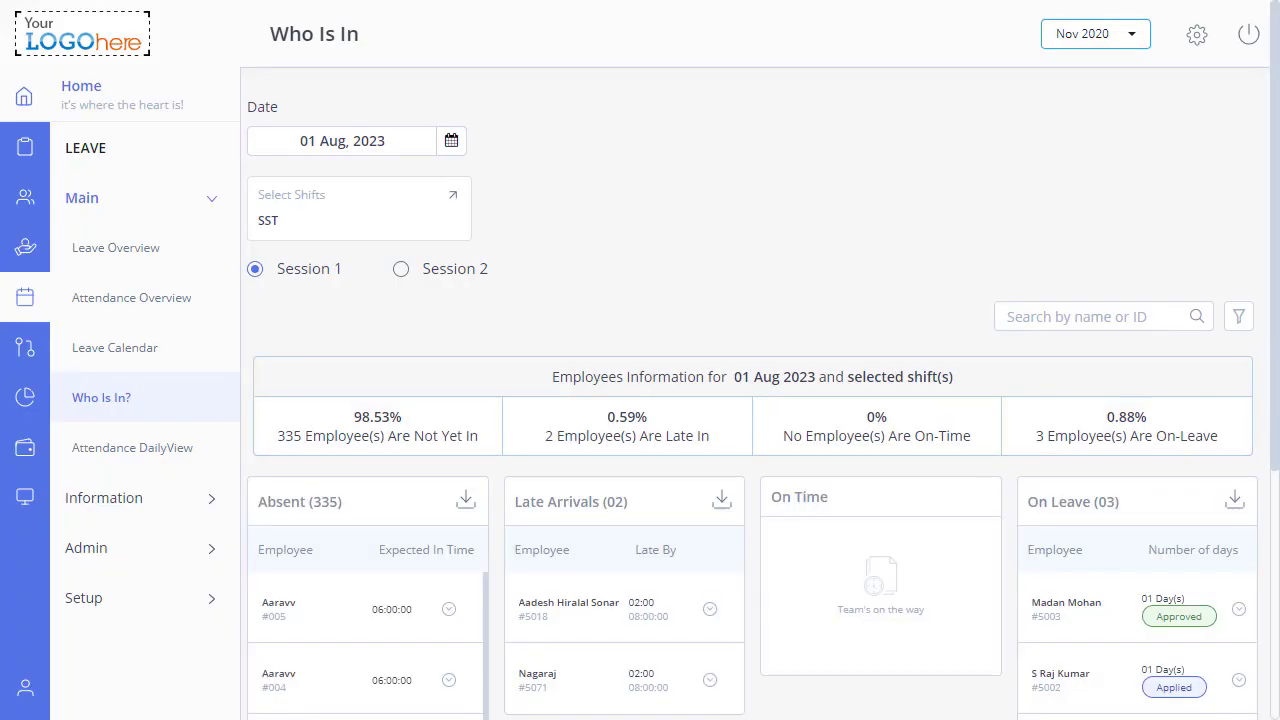
scroll(763, 400, "down", 1)
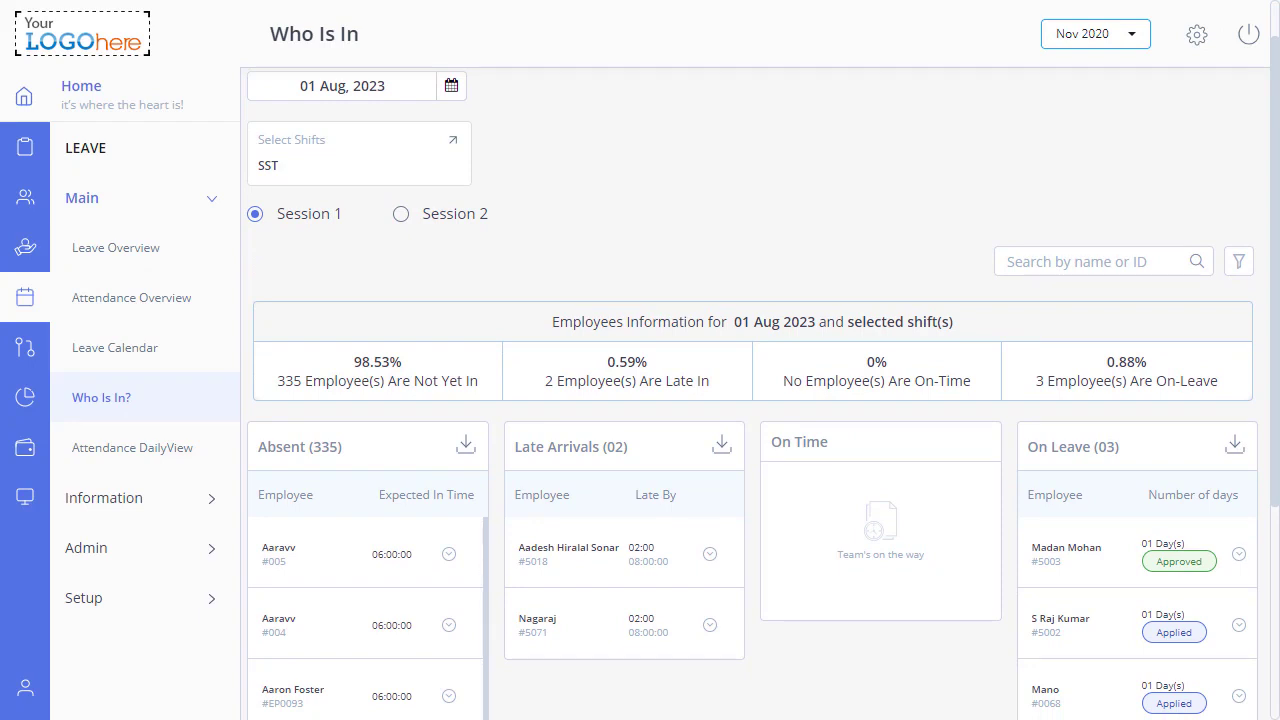
left_click(402, 216)
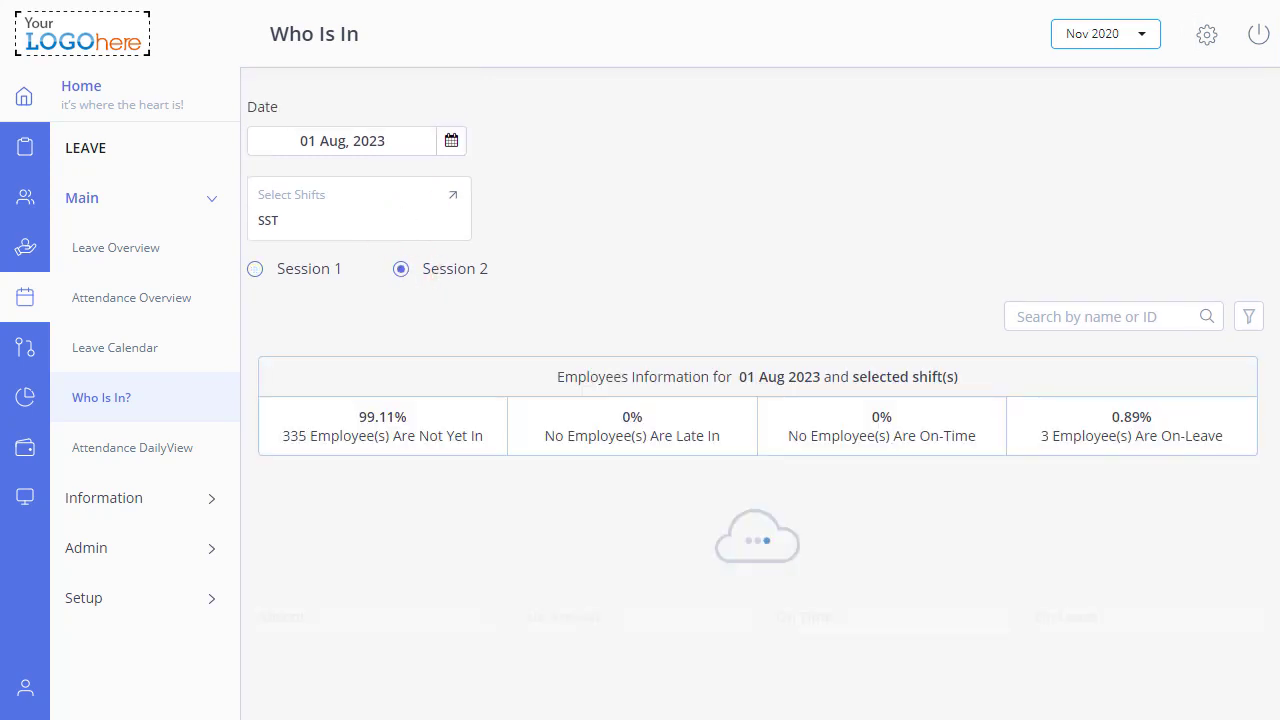
scroll(760, 400, "down", 1)
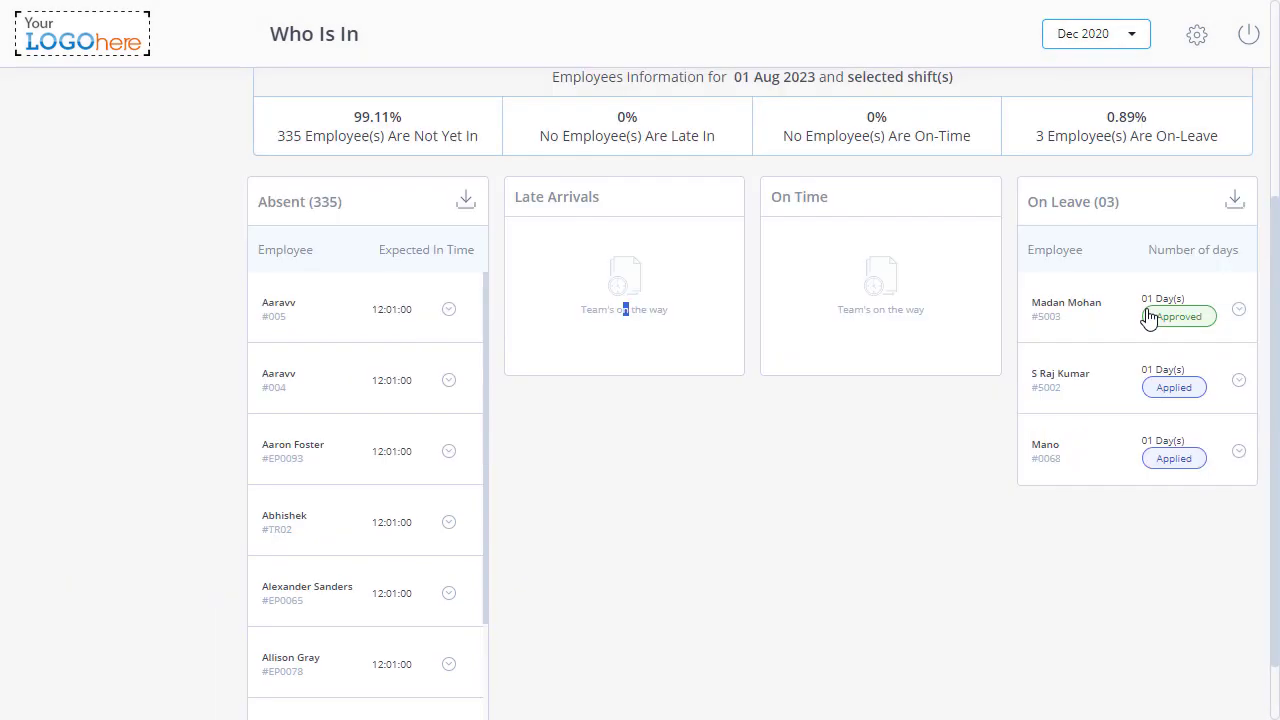
left_click(1148, 316)
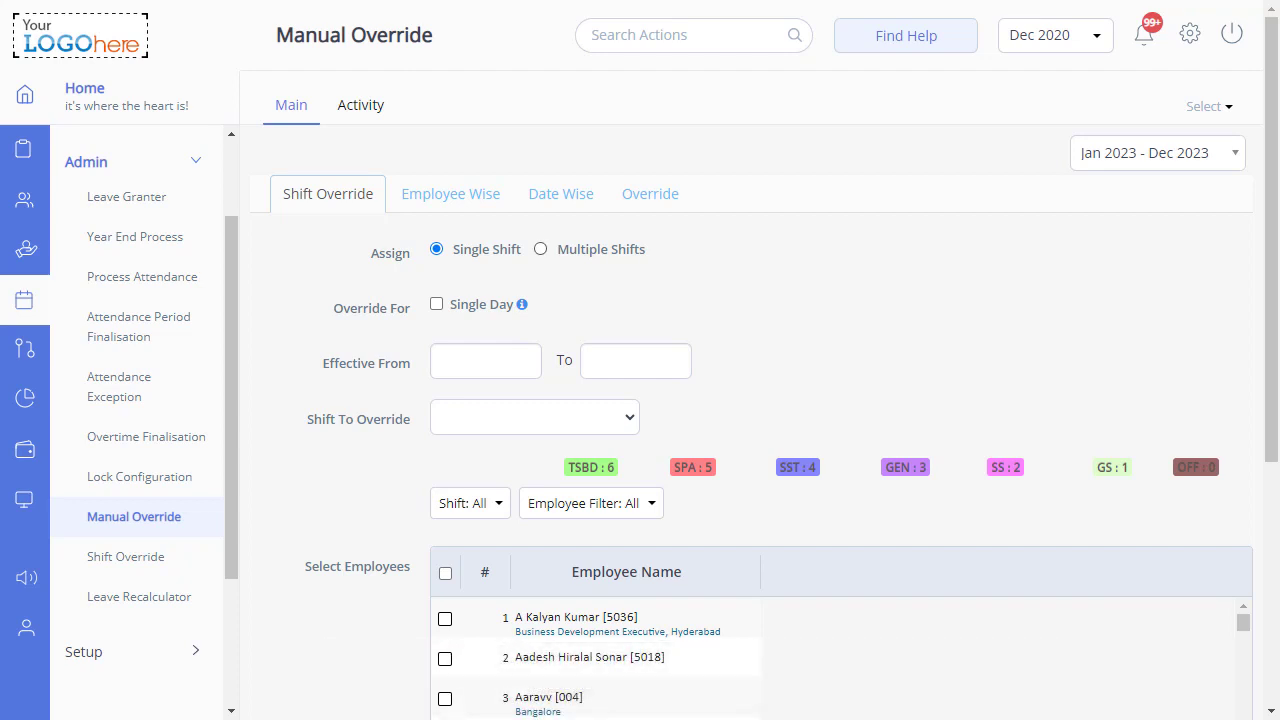
Load Date Wise override swipes for 02 Aug 2023 and tick an SST employee's row
left_click(547, 197)
left_click(446, 261)
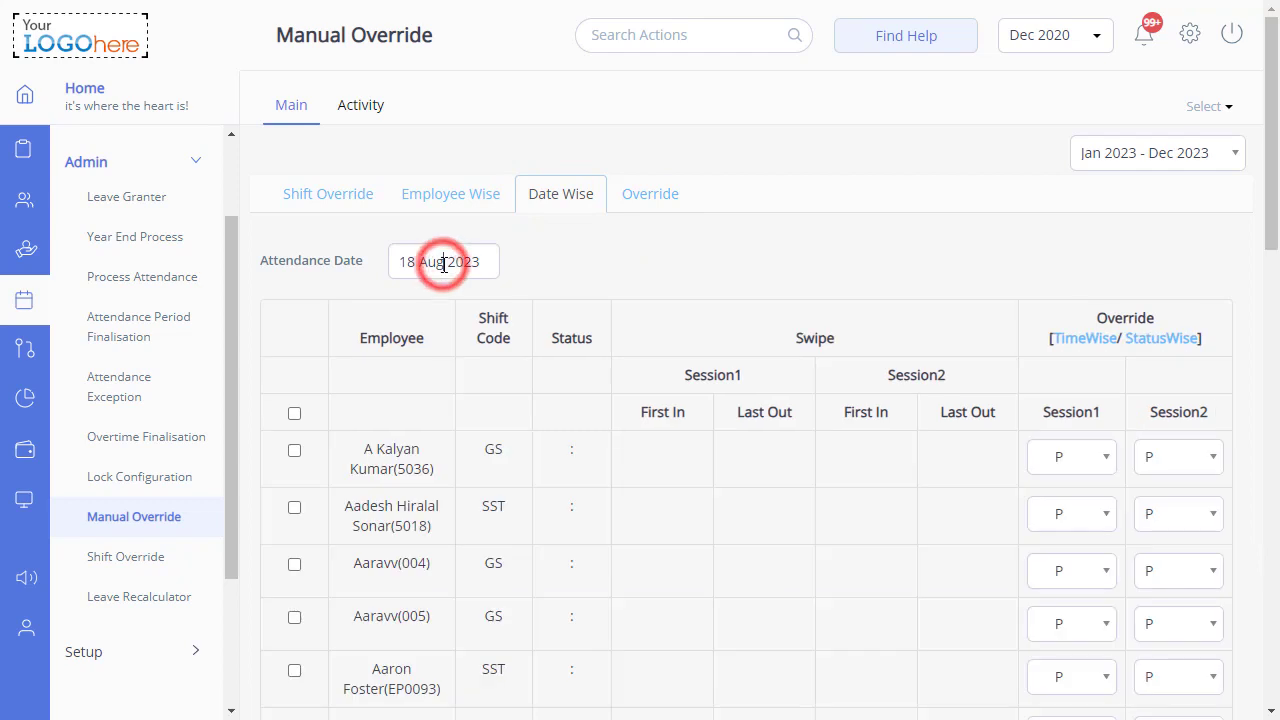
left_click(530, 378)
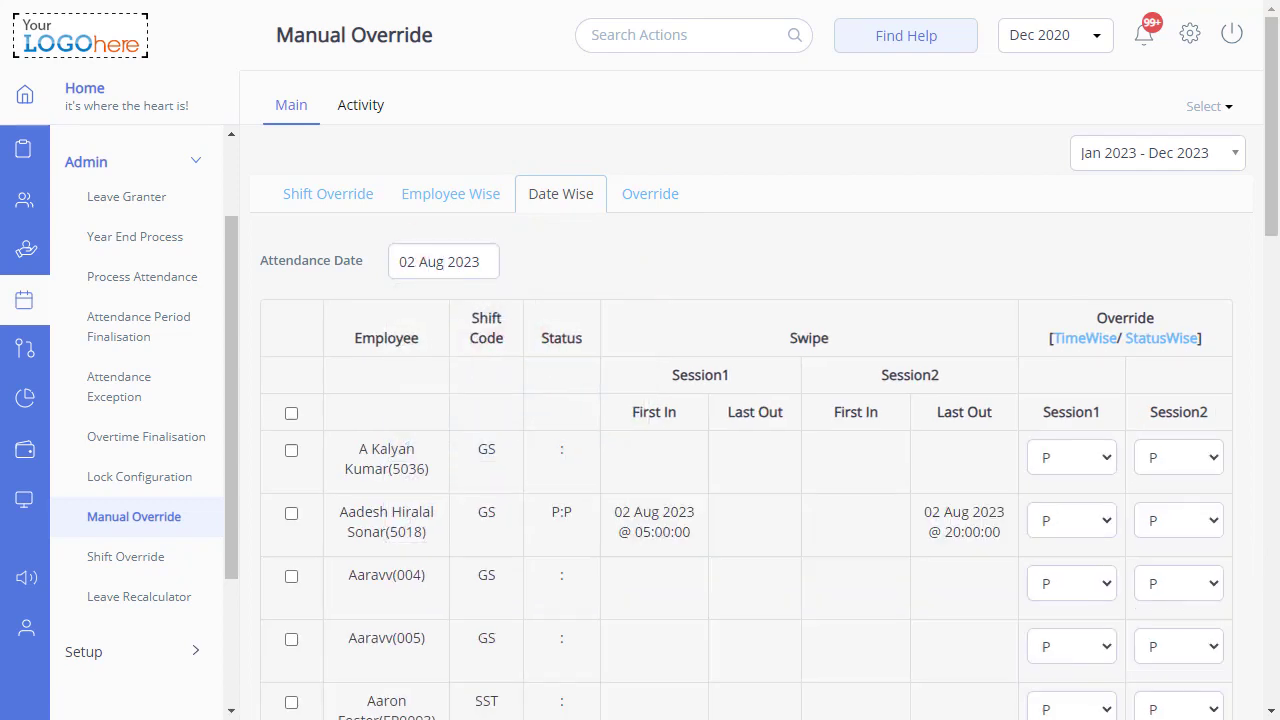
scroll(291, 527, "down", 2)
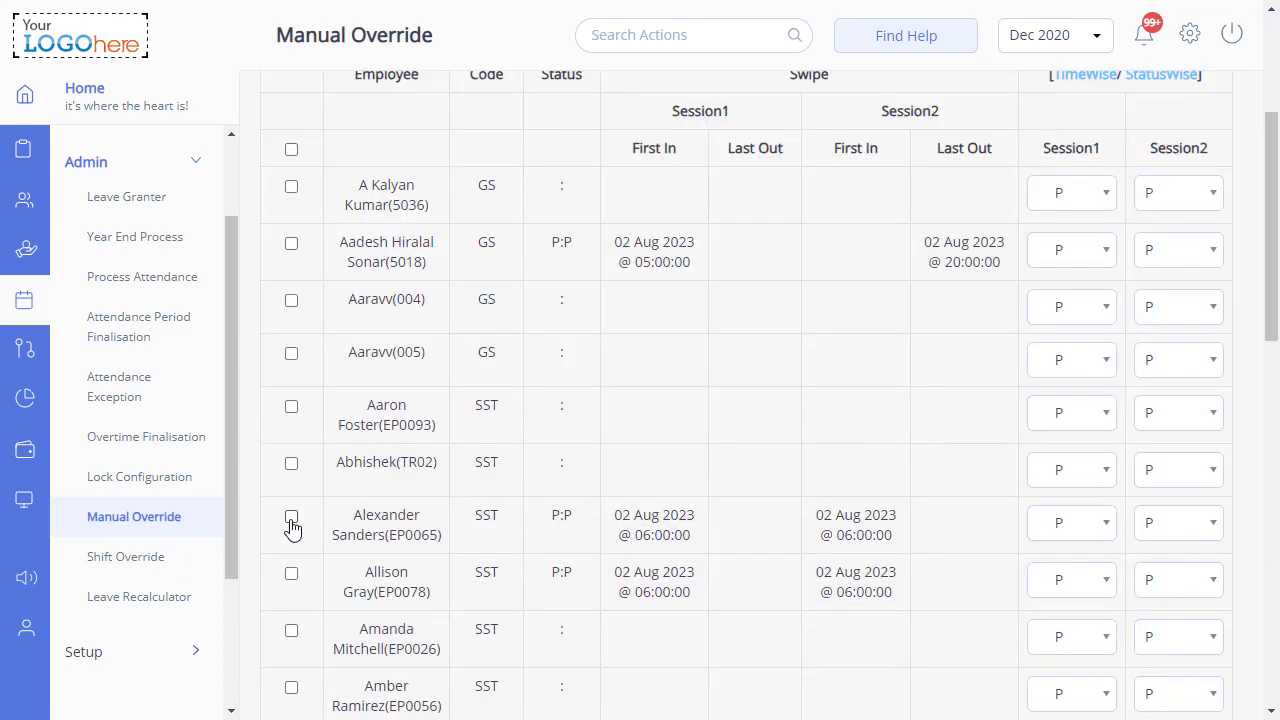
left_click(291, 518)
scroll(1060, 398, "up", 2)
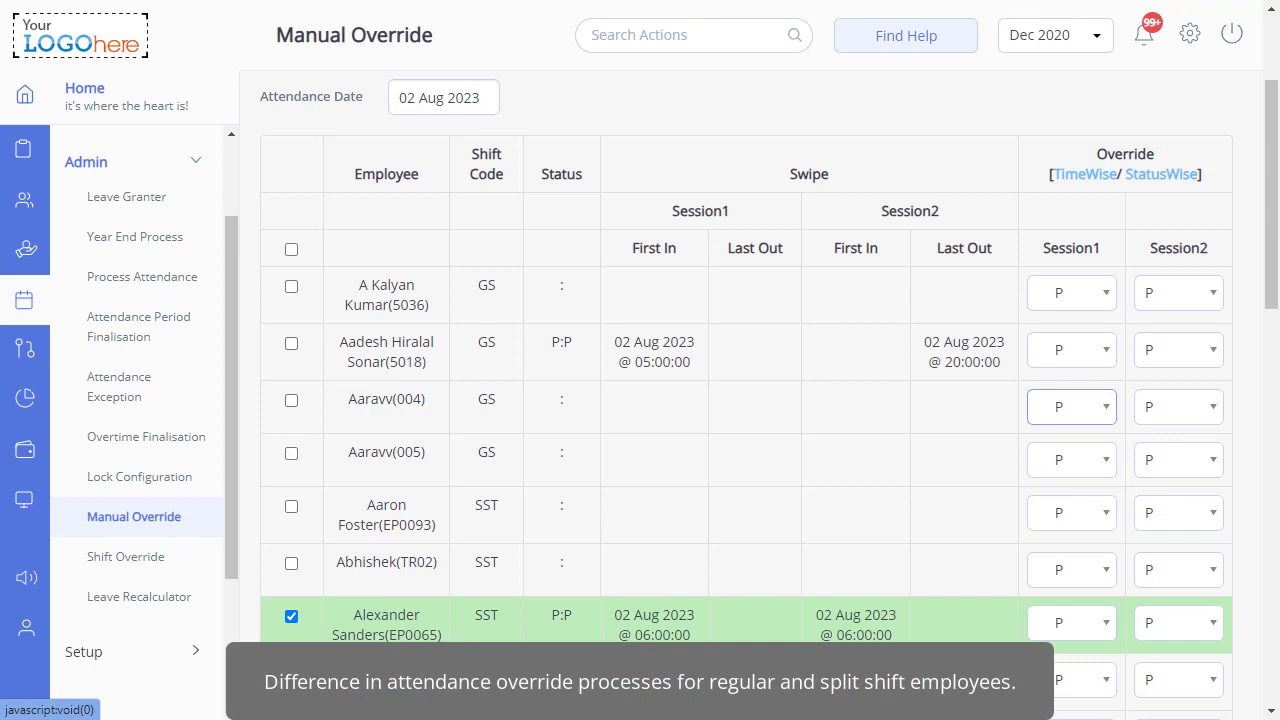
In TimeWise view, review the SST employee's 06:00–10:00 and 12:01–16:00 session times
left_click(1083, 180)
left_click(869, 506)
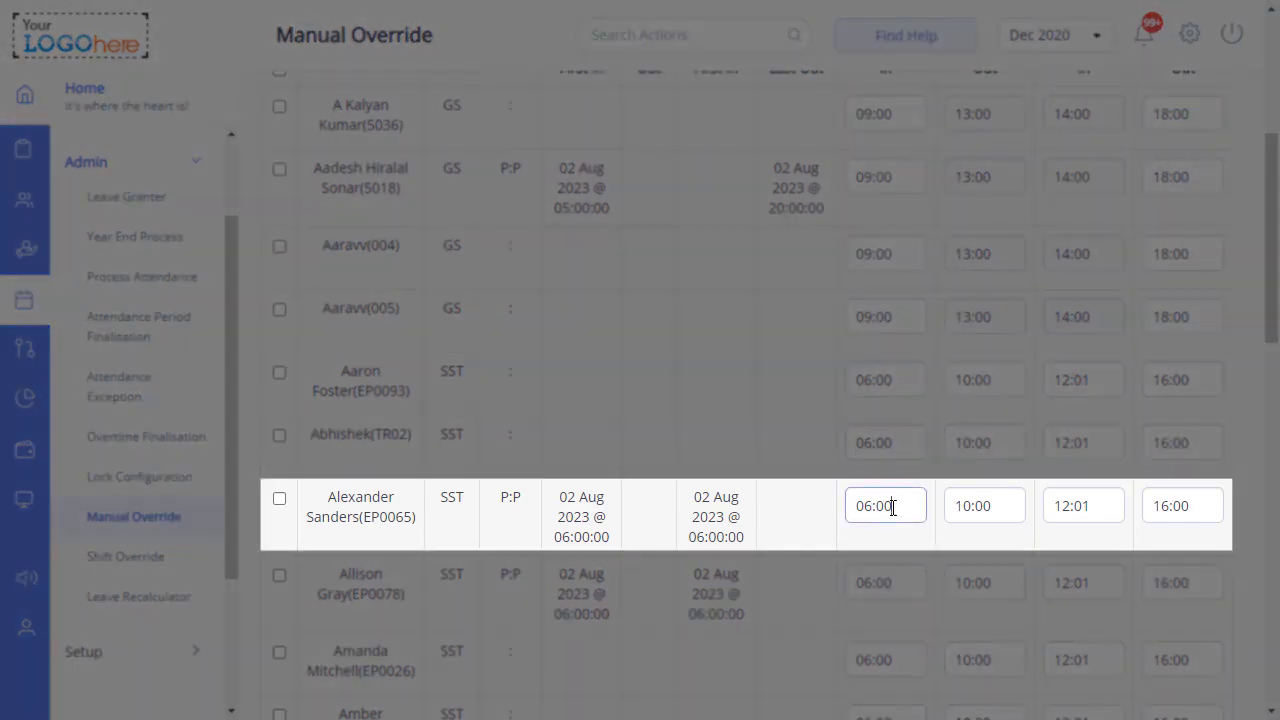
double_click(886, 506)
key("Tab")
key("Tab")
key("Tab")
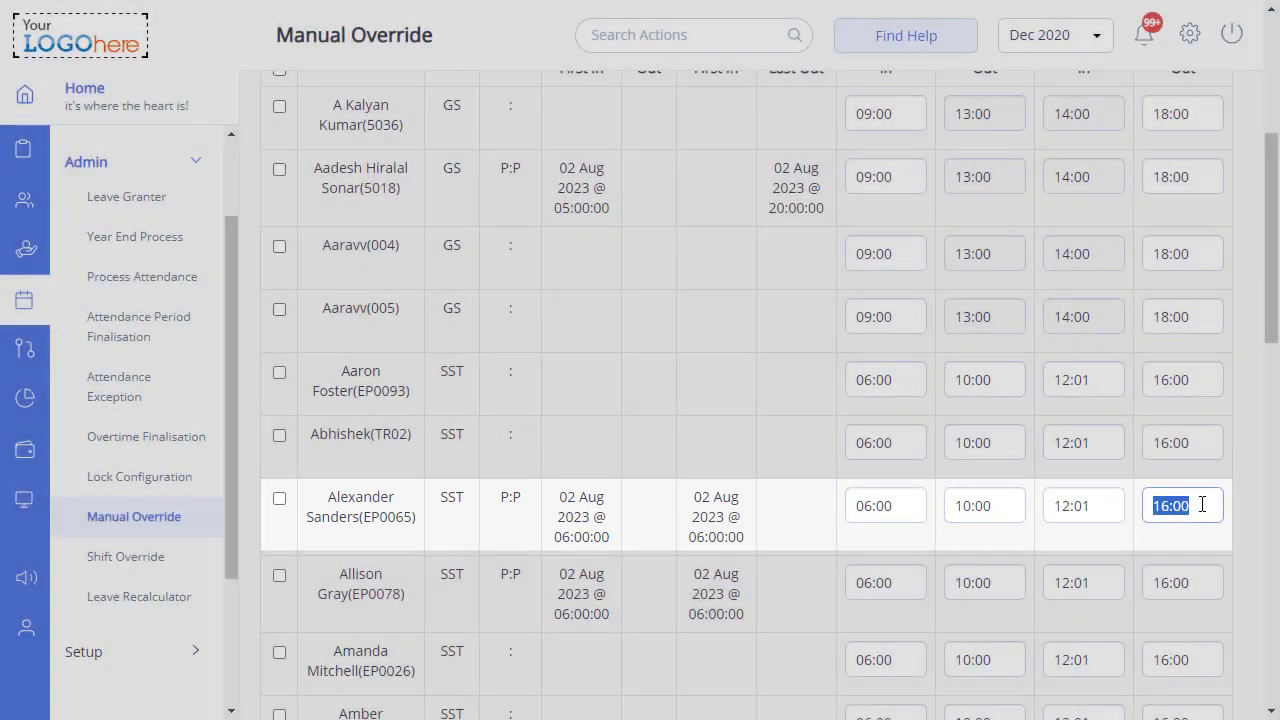
left_click(1200, 505)
scroll(1200, 505, "up", 4)
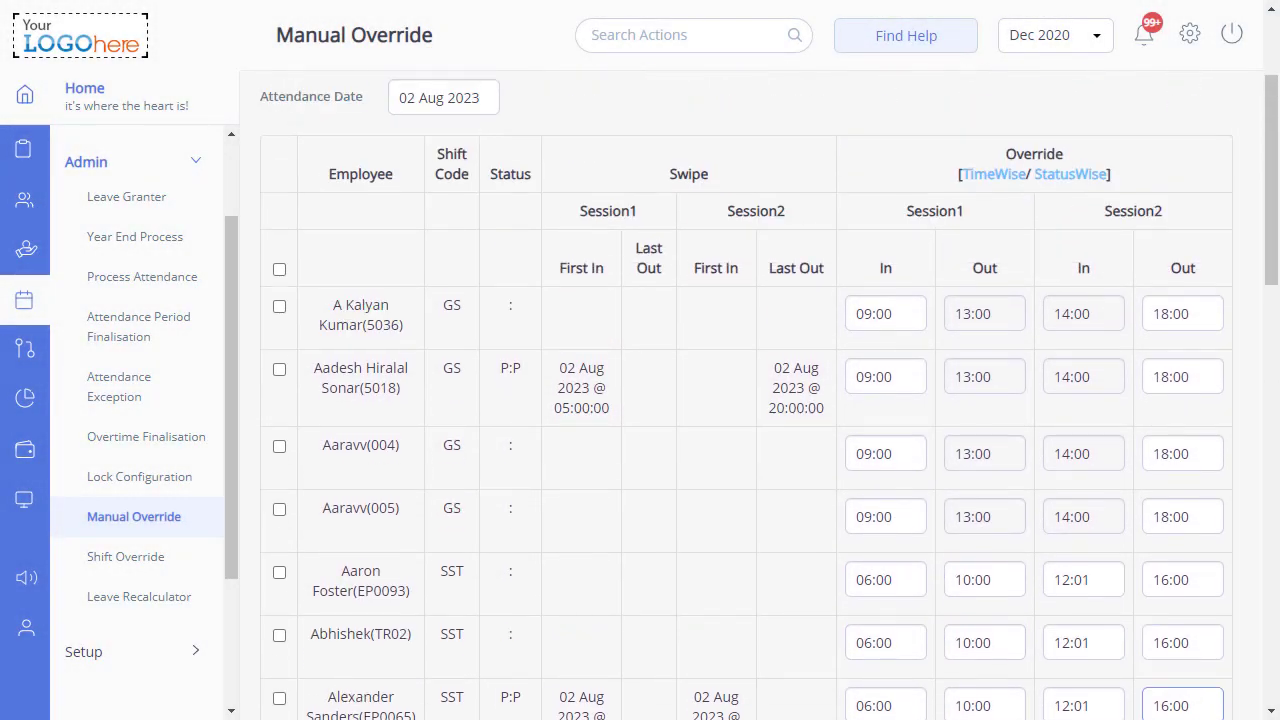
scroll(1200, 505, "down", 3)
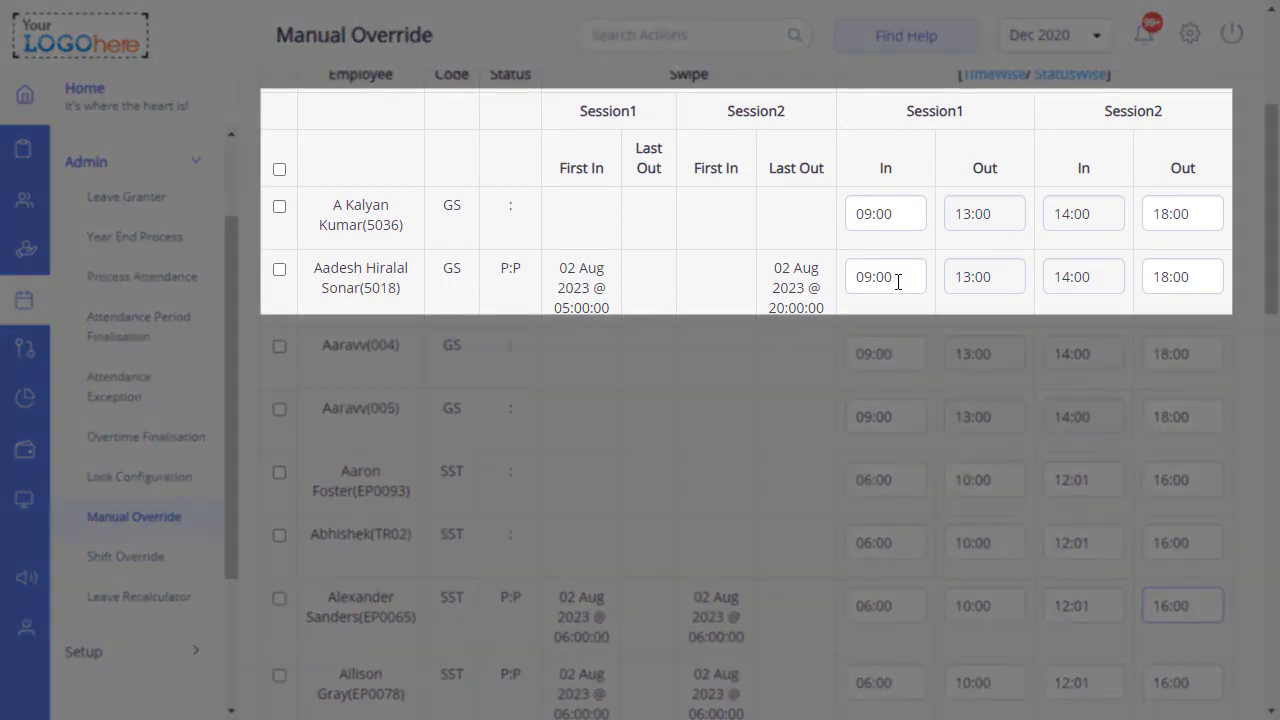
Compare against a general-shift row's 09:00–18:00 times and submit the 02 Aug 2023 override
double_click(897, 282)
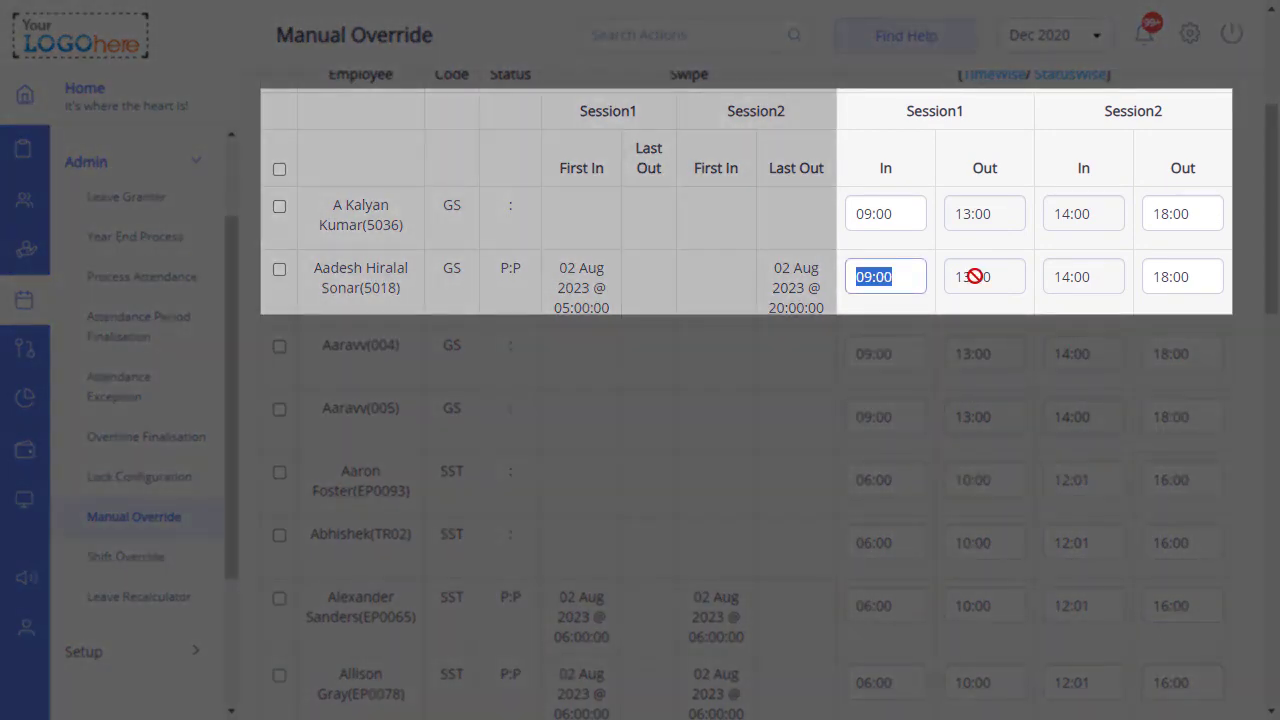
key("Tab")
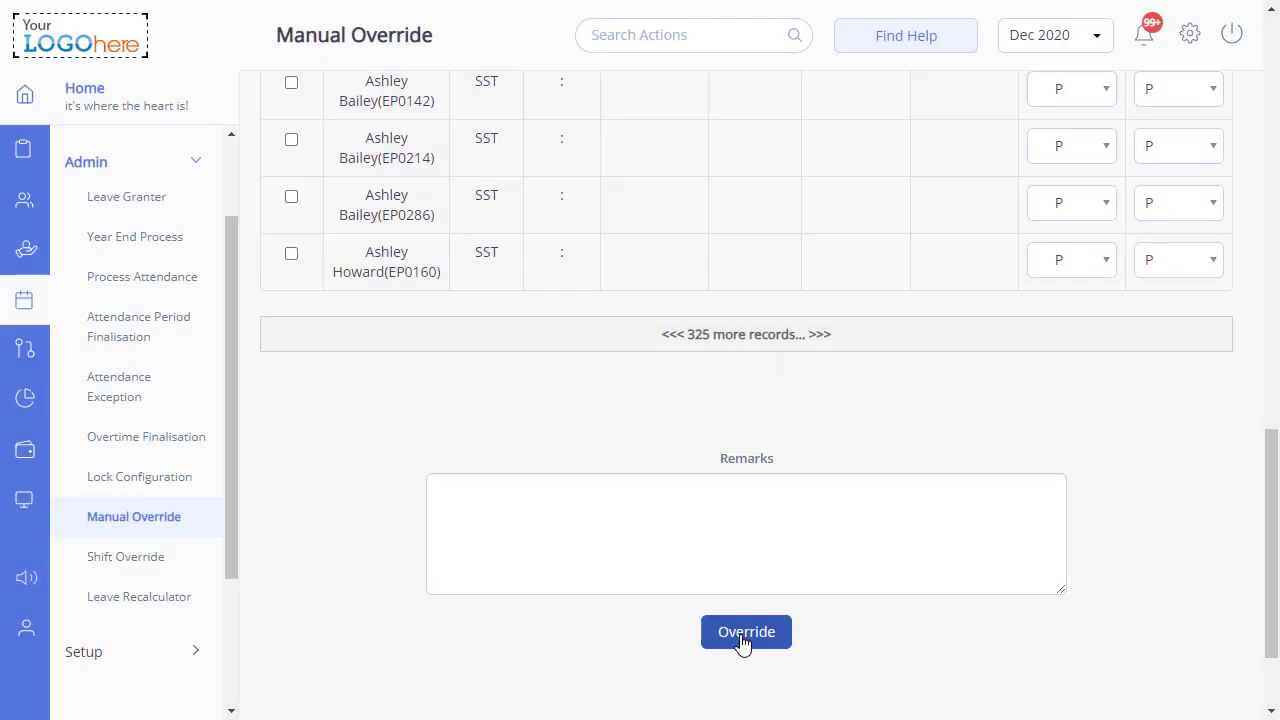
left_click(742, 640)
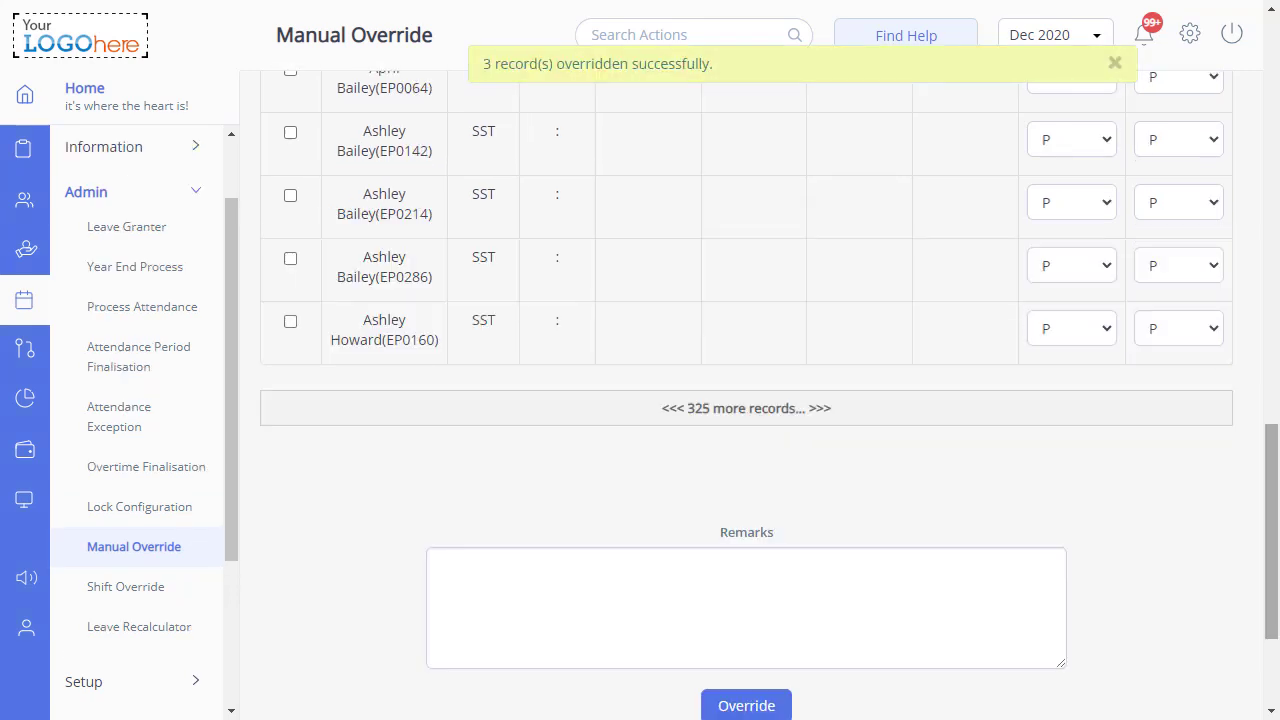
On the Employee Wise tab, search for and select the SST employee
scroll(746, 400, "up", 7)
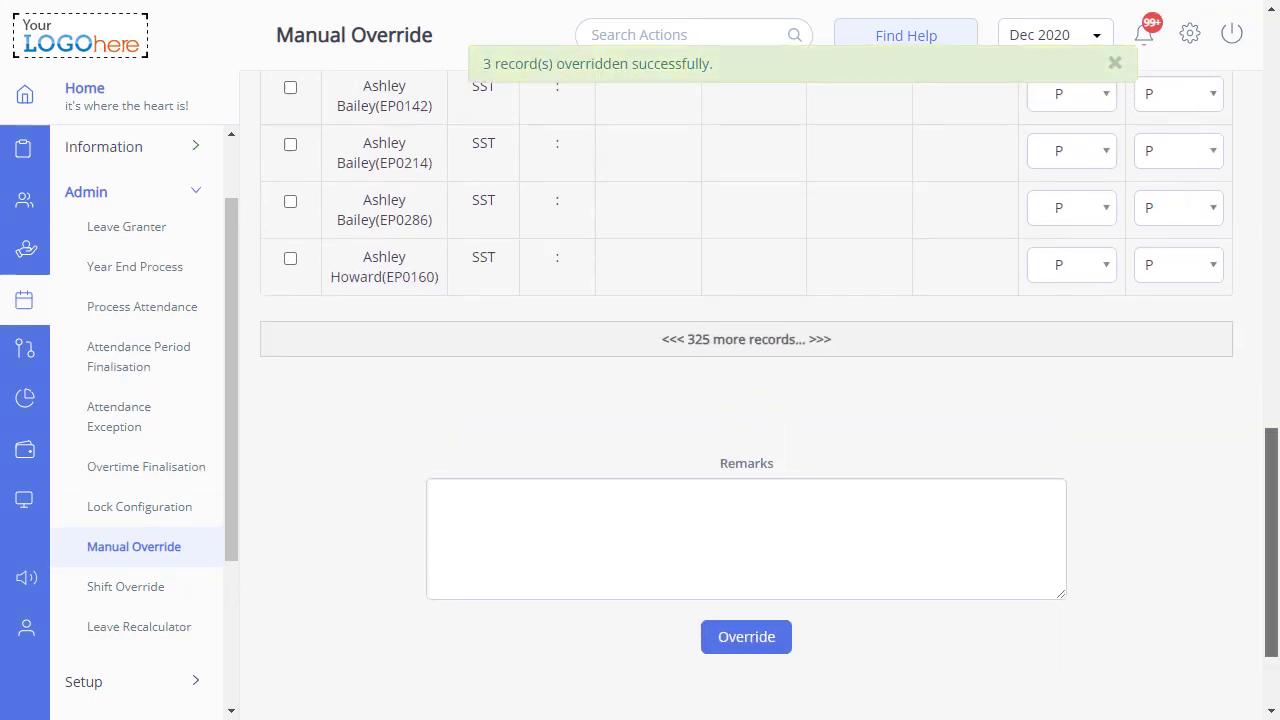
scroll(437, 194, "up", 5)
left_click(437, 194)
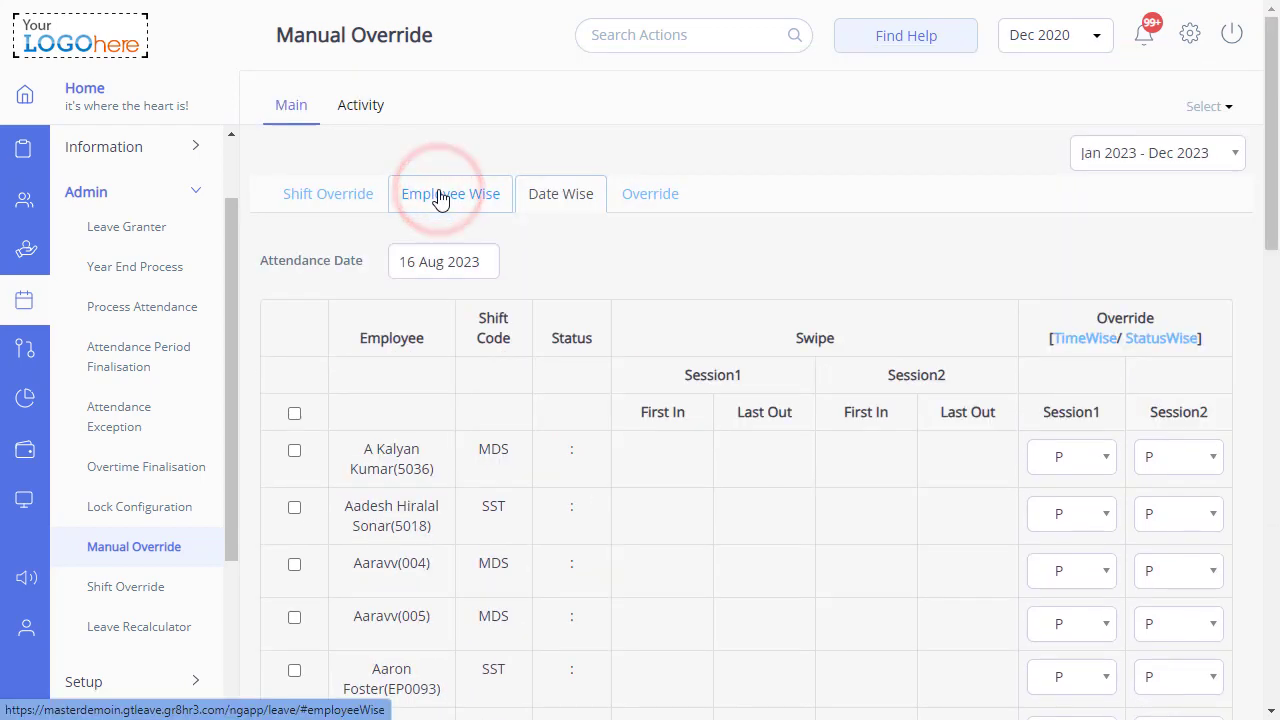
left_click(435, 381)
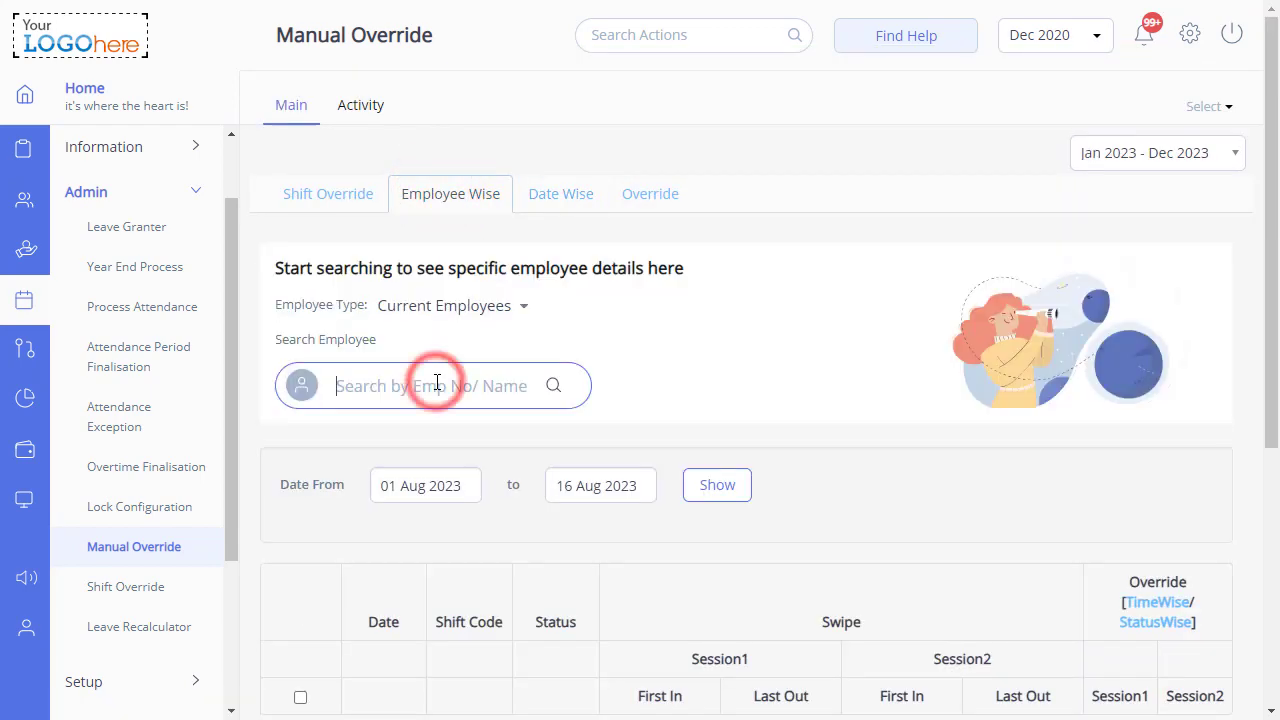
type("lip")
left_click(432, 432)
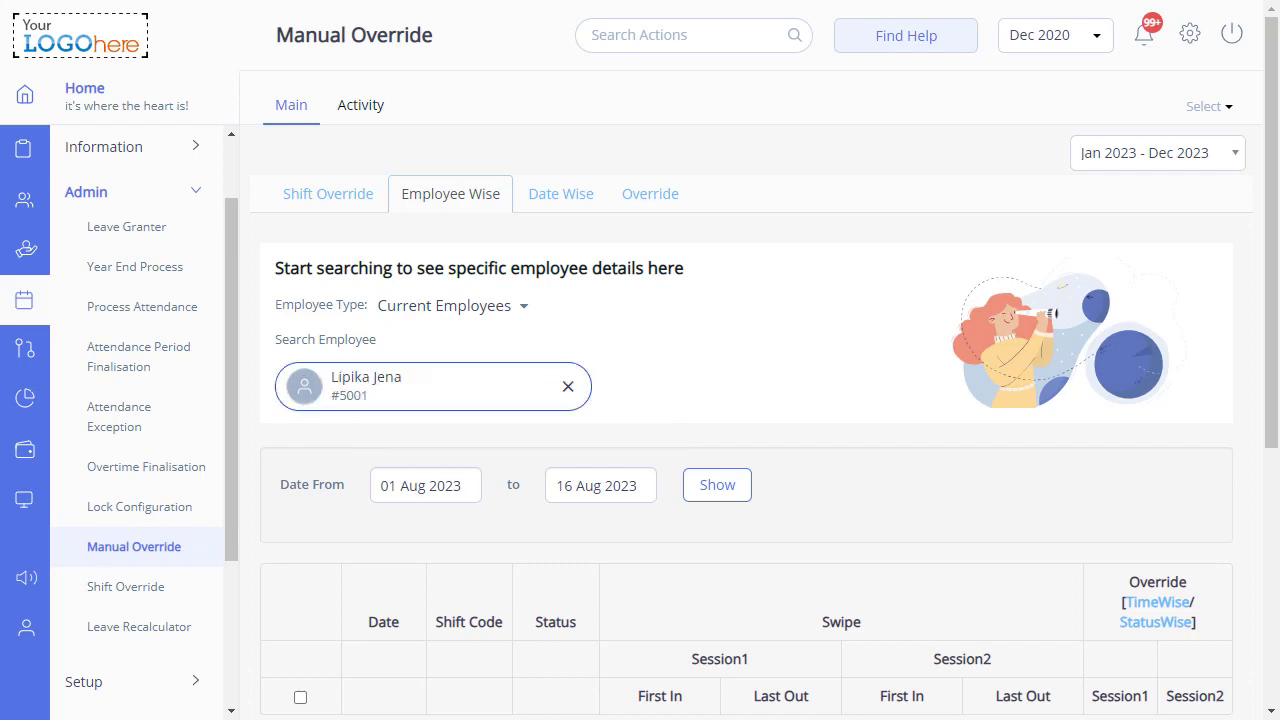
Tick the 02 Aug and 04 Aug rows, then toggle TimeWise and back to StatusWise
scroll(745, 400, "down", 3)
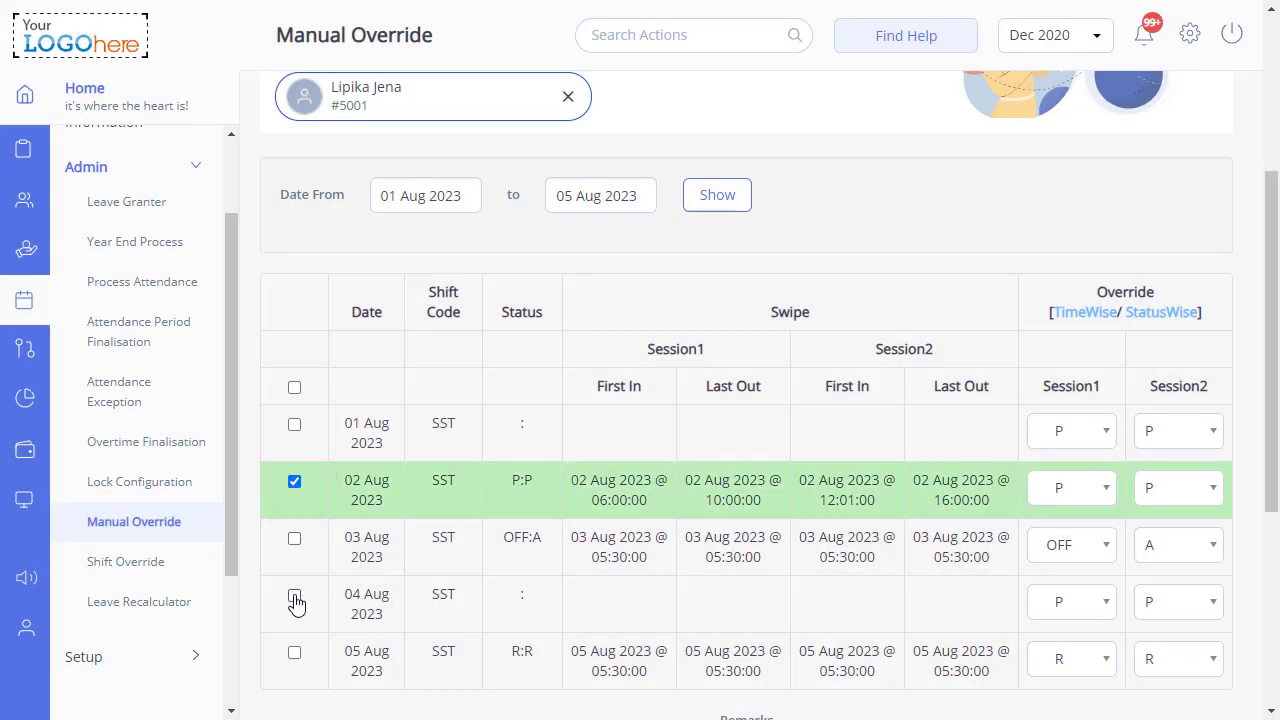
left_click(294, 595)
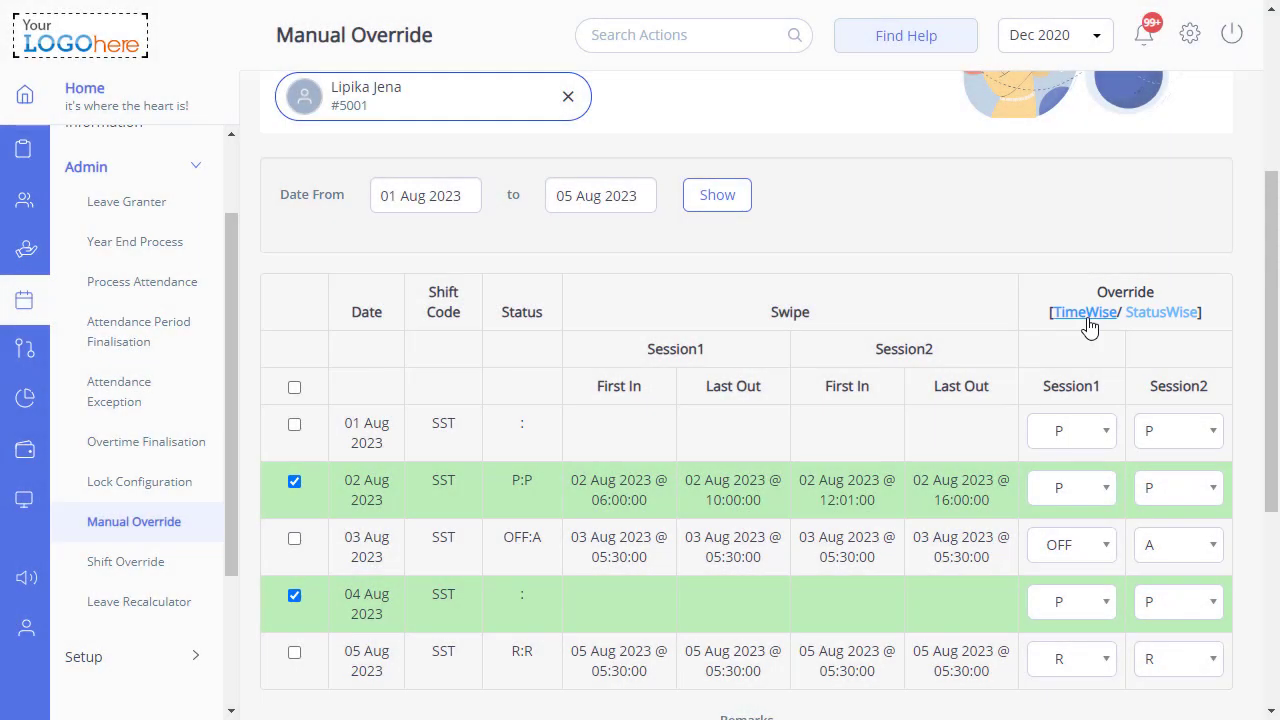
left_click(1084, 314)
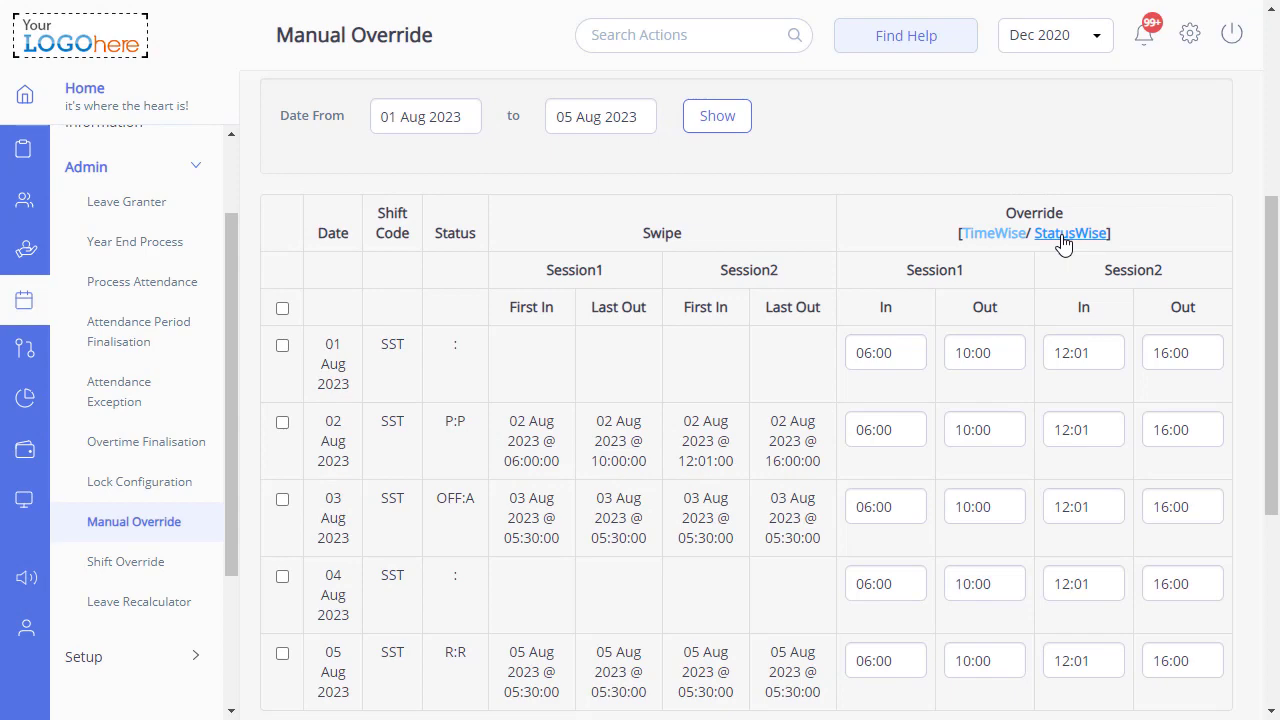
left_click(1062, 233)
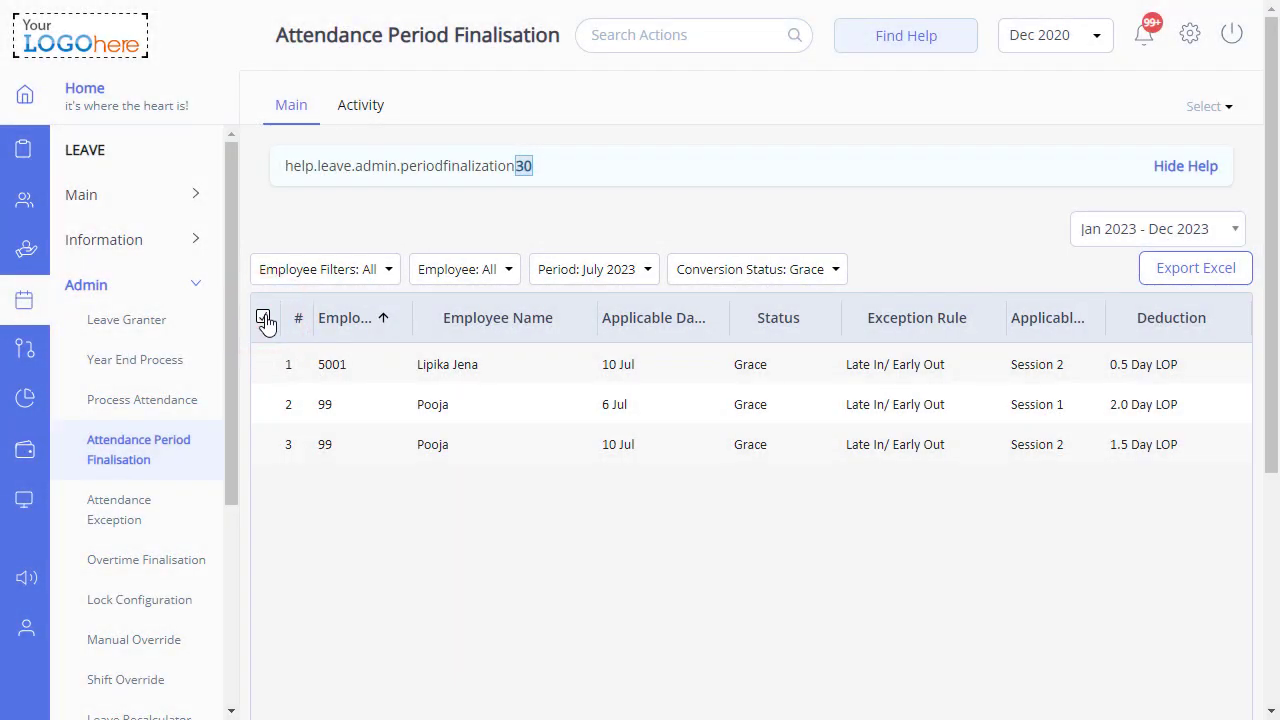
Select all three July 2023 Grace exceptions and confirm Deduct All
left_click(263, 317)
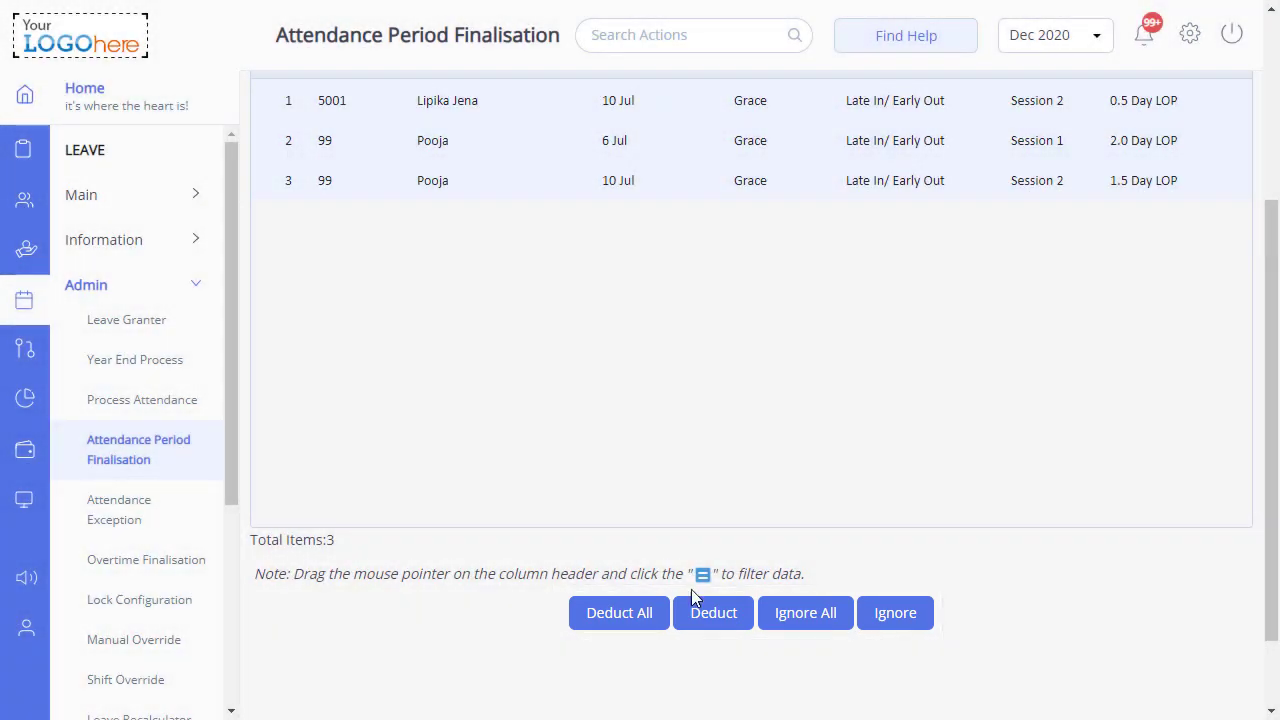
left_click(638, 612)
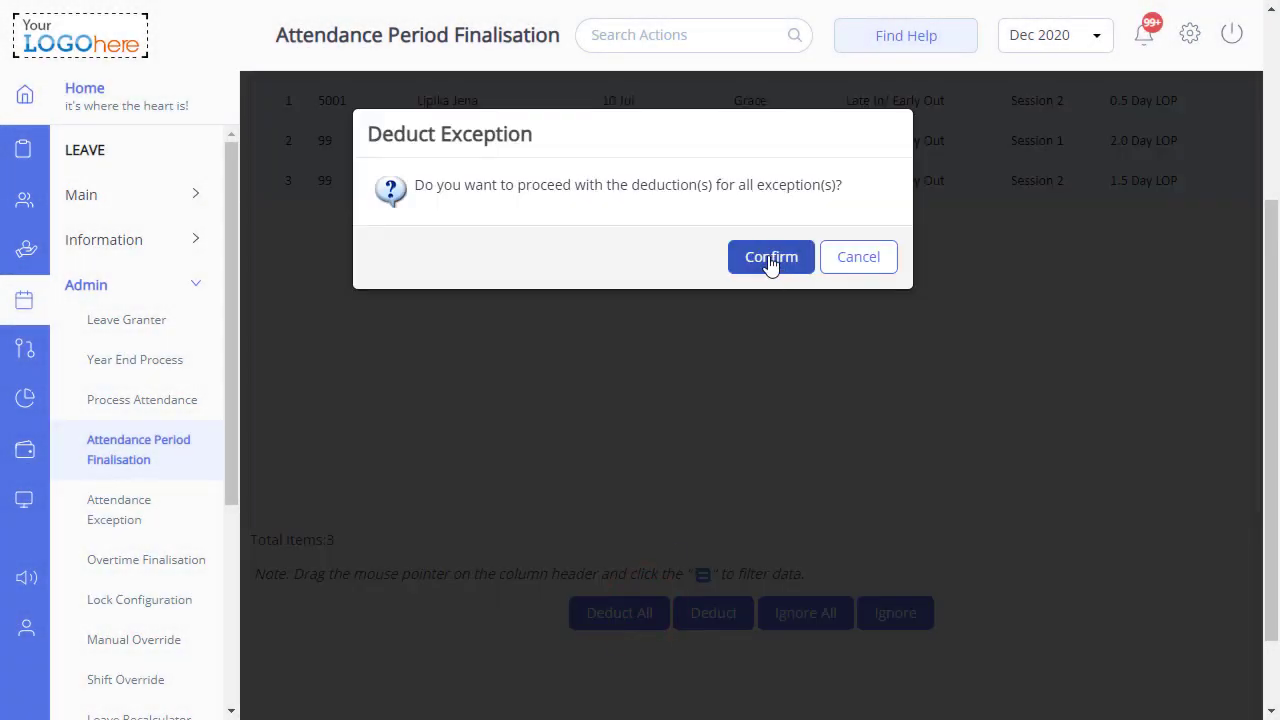
left_click(771, 260)
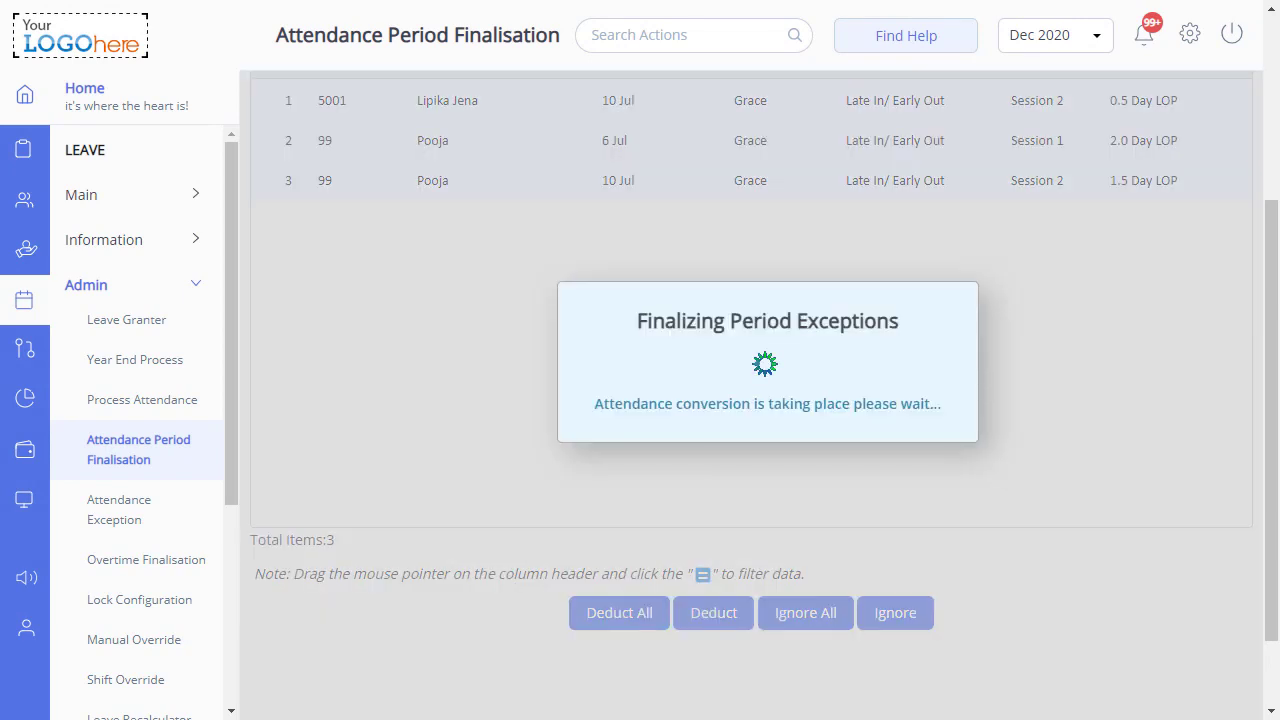